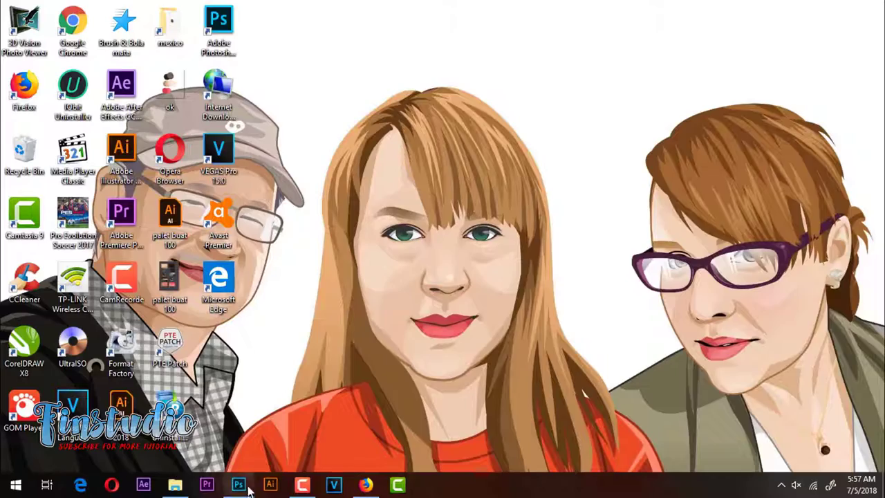
- Launch Photoshop and drag the suited-man photo from Downloads into it
left_click(246, 487)
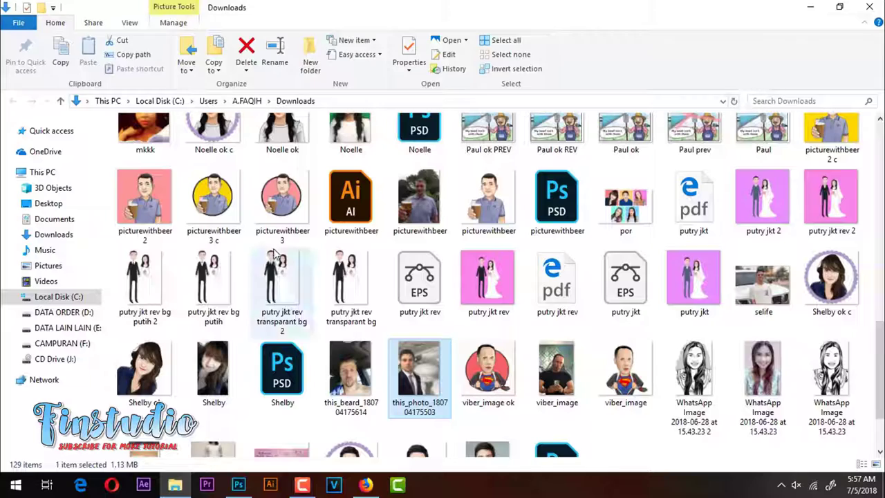
left_click_drag(405, 376, 498, 276)
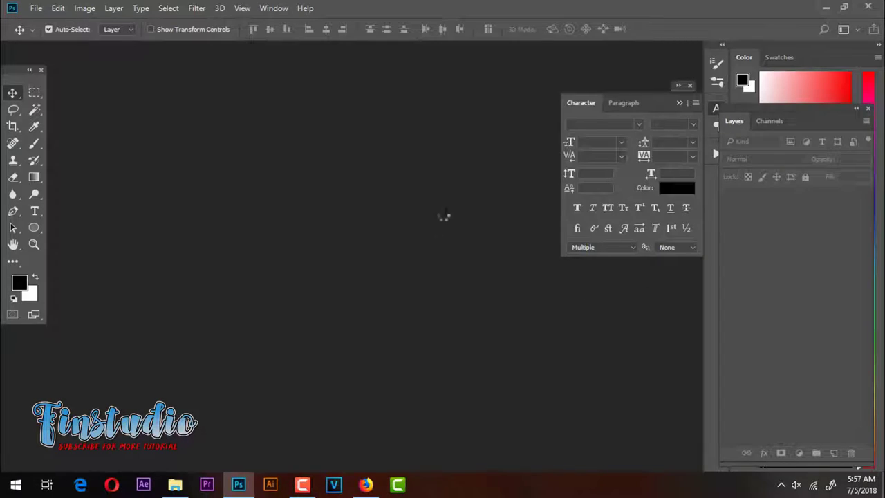
- Crop the photo to a 20 × 20 cm square framing the man
left_click(678, 85)
key("c")
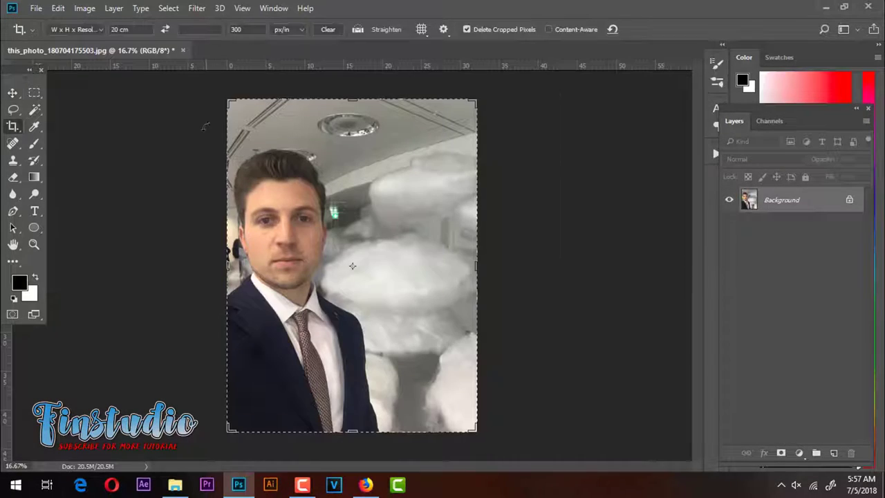
key("ctrl+c")
key("Tab")
key("ctrl+v")
mouse_move(355, 270)
left_mouse_down()
mouse_move(385, 279)
mouse_move(397, 257)
left_mouse_up()
key("Return")
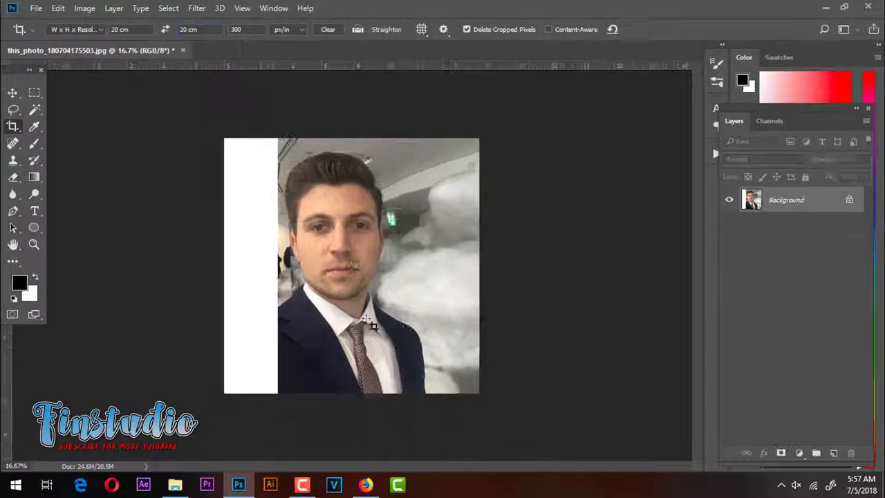
- Duplicate the Background and add empty layers nested in Groups 1–2, selecting Layer 4
key("v")
left_click_drag(786, 200, 834, 452)
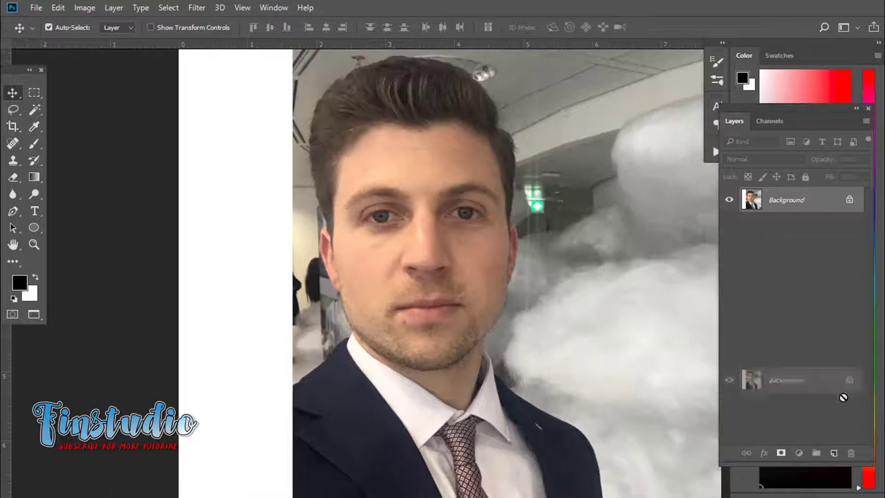
scroll(348, 192, "up", 2)
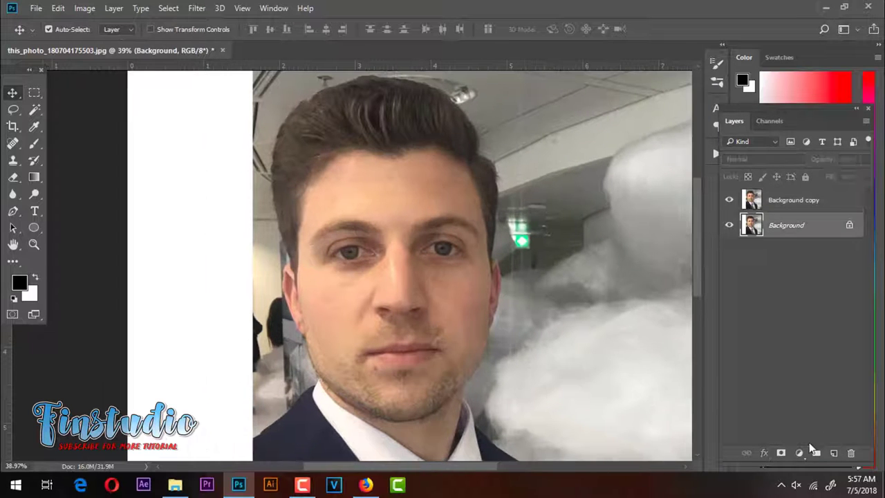
key("ctrl+shift+alt+n")
key("ctrl+shift+alt+n")
key("ctrl+shift+alt+n")
key("ctrl+g")
key("ctrl+shift+alt+n")
key("ctrl+g")
left_click(802, 255)
- Pen-trace the forehead hairline and left side of the hair as a shape
key("p")
scroll(498, 158, "up", 4)
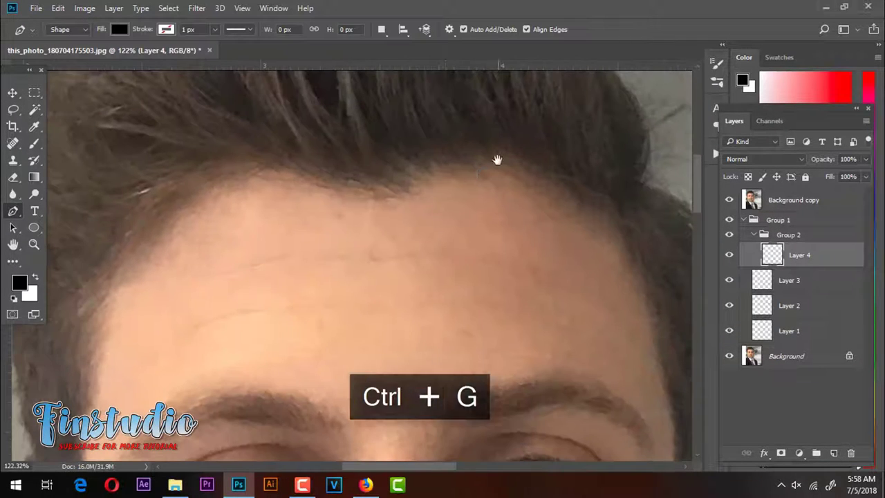
left_click(498, 161)
left_click_drag(432, 174, 403, 189)
key("ctrl+z")
left_click(214, 253)
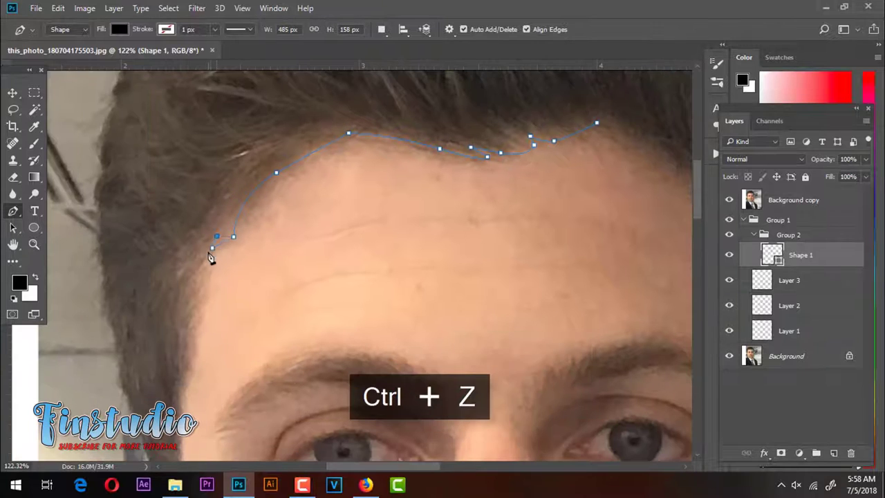
left_click_drag(207, 262, 283, 225)
left_click(282, 225)
left_click(281, 271)
left_click(278, 336)
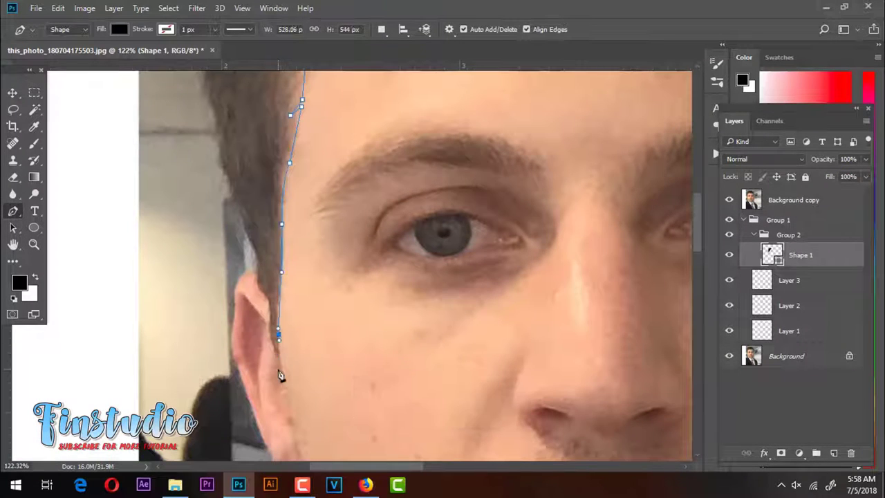
key("ctrl+z")
- Continue the hair path over the top and down the right edge
left_click_drag(238, 191, 272, 192)
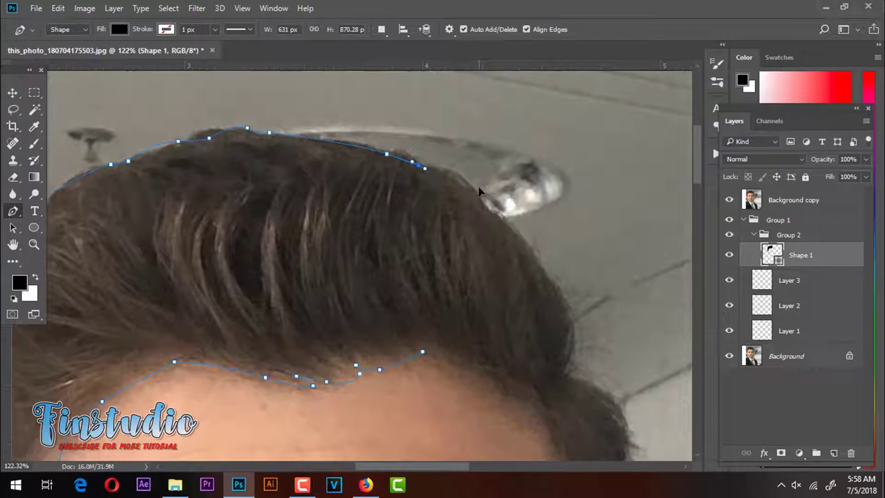
left_click_drag(474, 132, 404, 111)
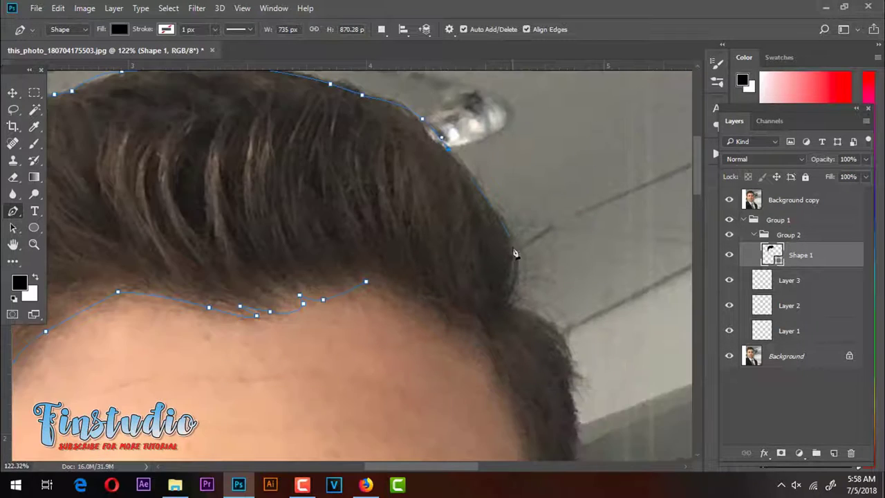
left_click(524, 235)
scroll(527, 269, "up", 2)
left_click_drag(549, 350, 495, 177)
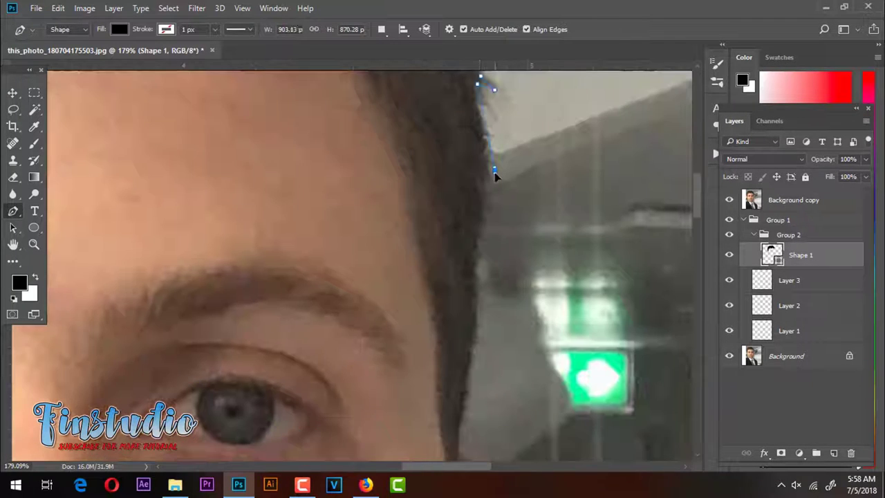
key("ctrl+z")
scroll(482, 283, "down", 3)
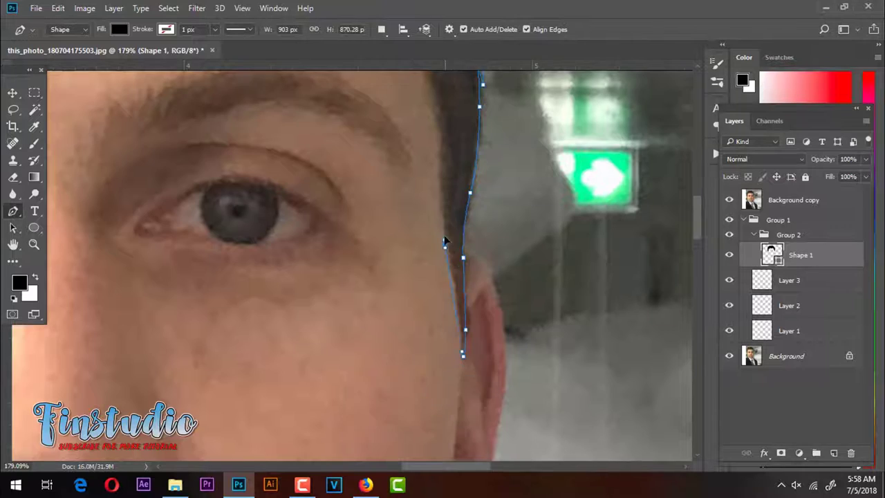
key("ctrl+z")
scroll(482, 316, "up", 3)
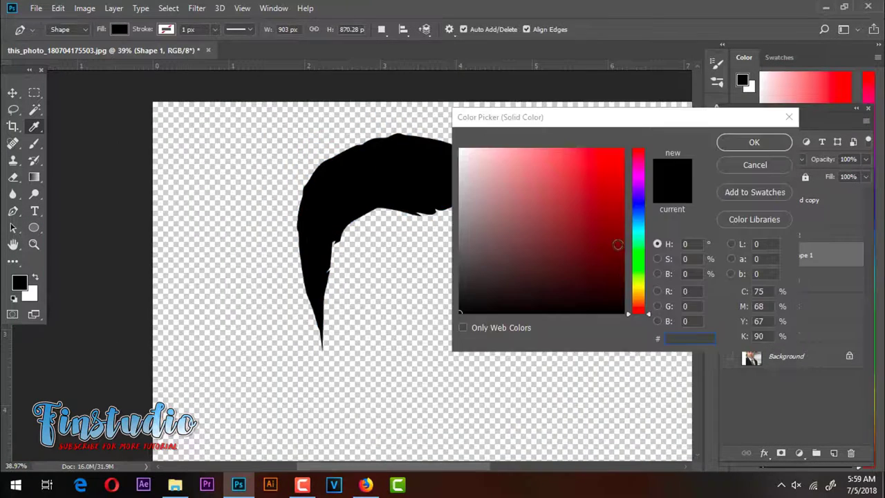
- Fill the hair near-black #151212 and clip a new strand layer to it
left_click(479, 299)
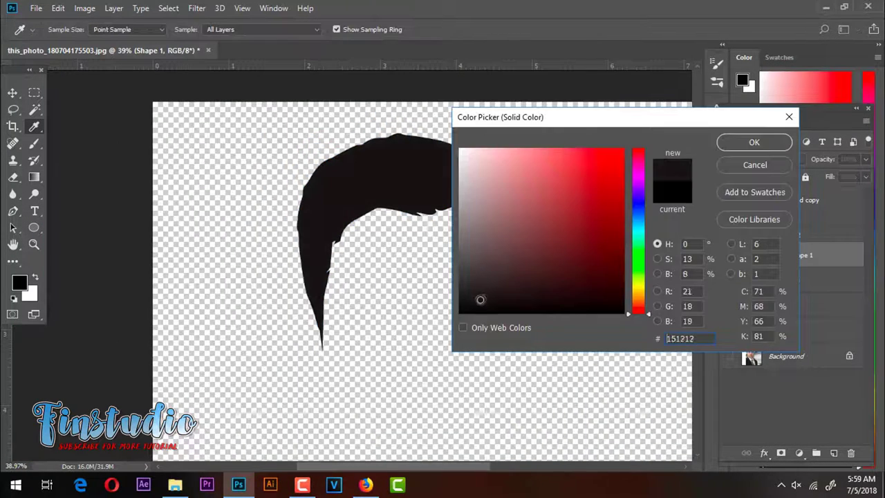
left_click(753, 143)
left_click(613, 316)
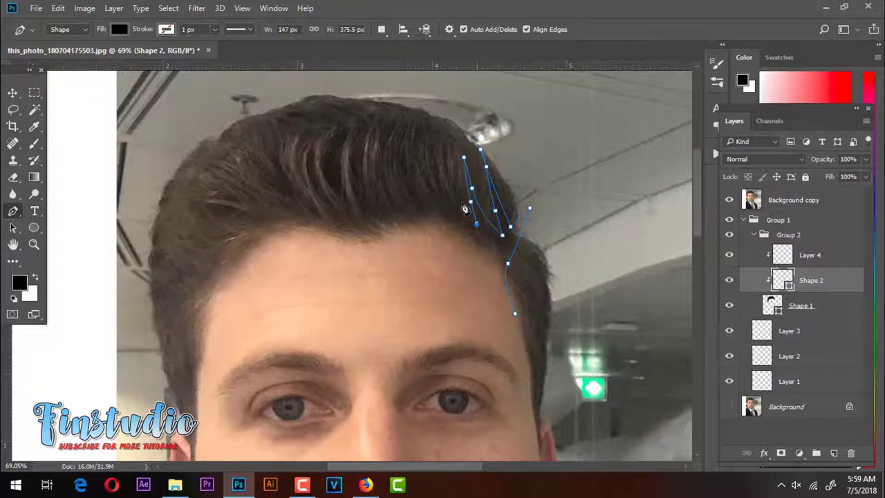
left_click_drag(416, 116, 417, 199)
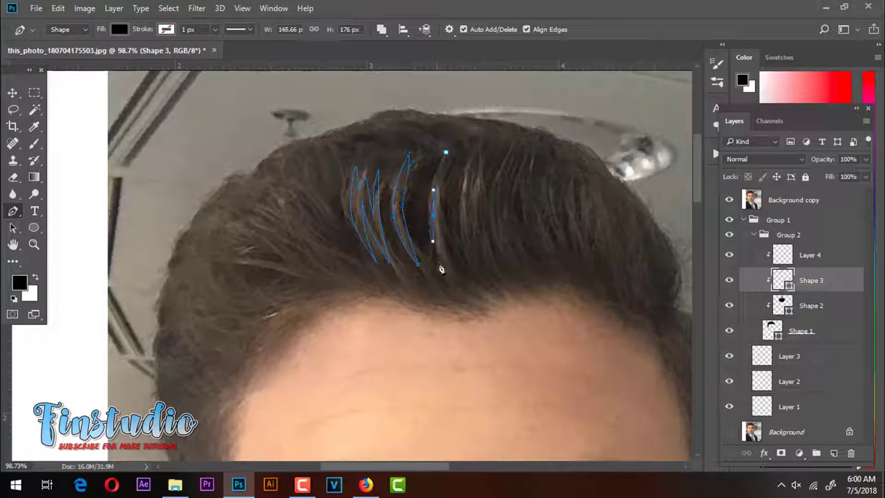
key("ctrl+z")
key("ctrl+alt+z")
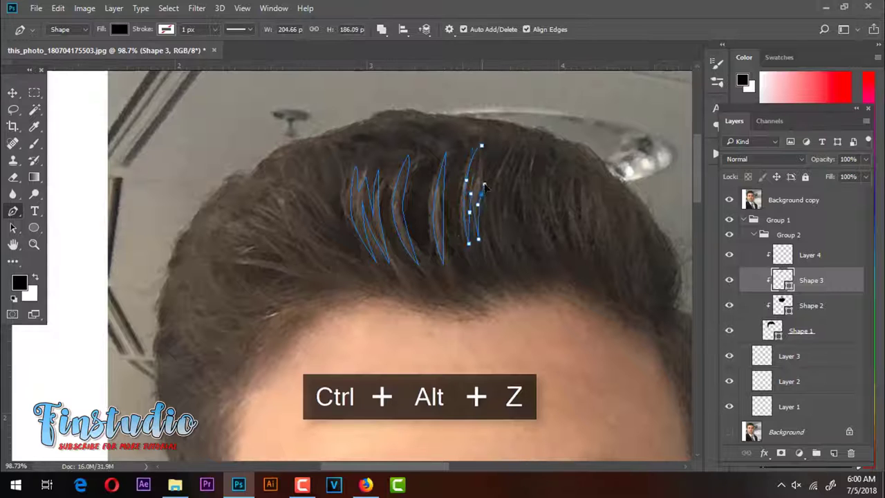
- Draw three hair strands: one central, a thin right one, and one along the left hairline
left_click(511, 141)
left_click(493, 247)
left_click(492, 189)
left_click(585, 186)
left_click(605, 265)
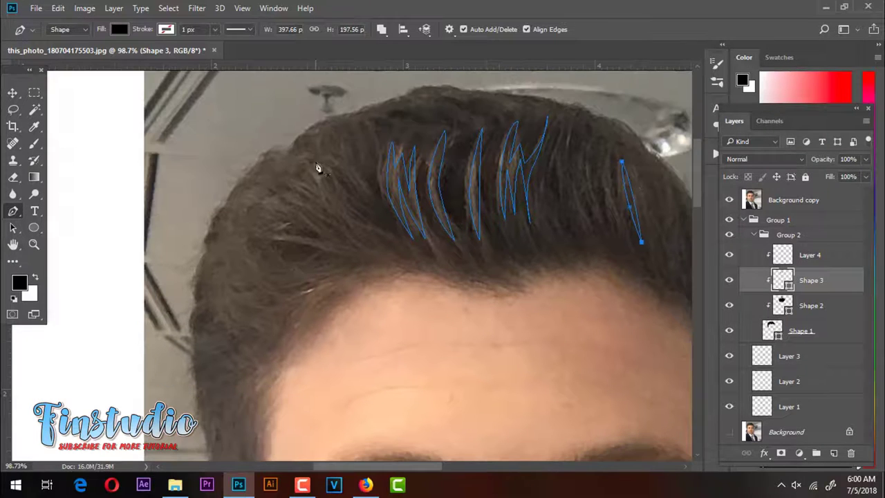
left_click(272, 214)
left_click(275, 247)
left_click(295, 262)
left_click(317, 276)
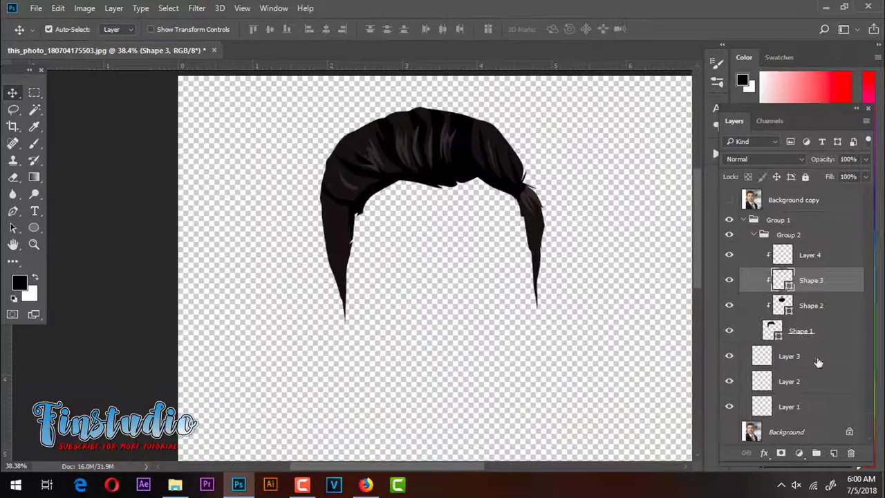
- Fill Shape 4 peach #f2c0aa and fade it into the hair tips with a gradient mask
left_click(14, 212)
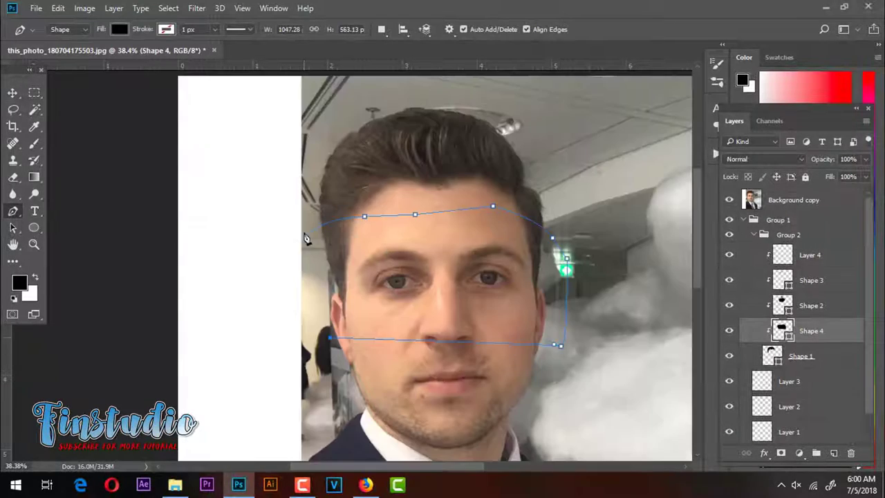
key("ctrl+z")
double_click(782, 330)
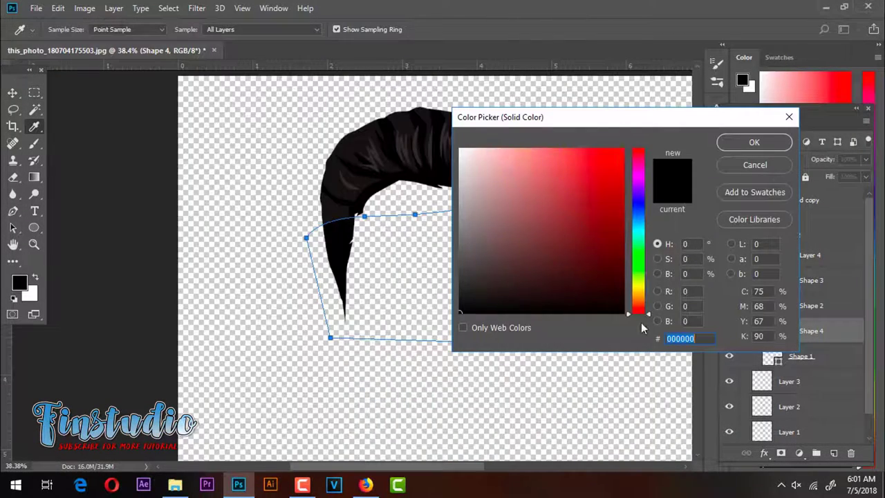
type("f2c0aa")
key("Return")
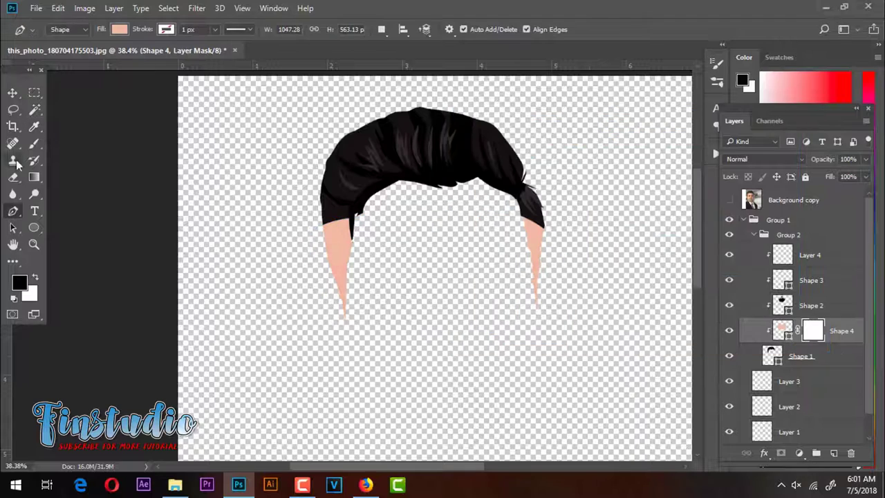
key("g")
left_click_drag(360, 200, 371, 247)
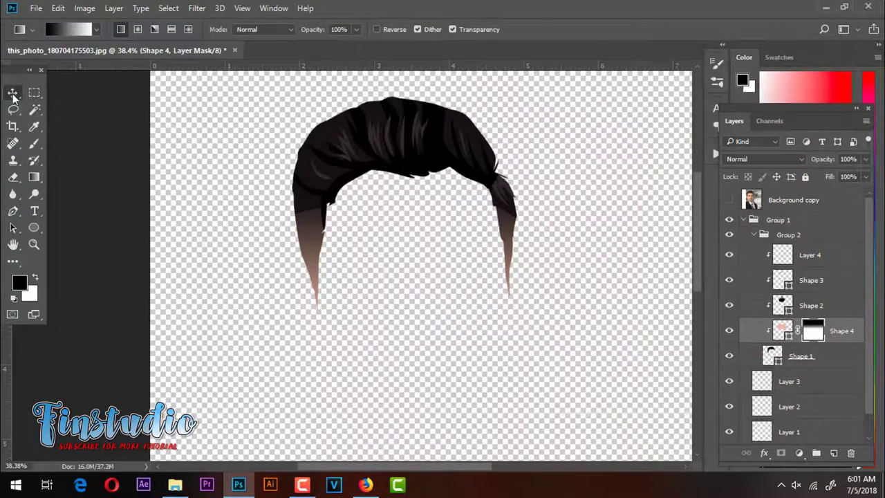
- Put Layer 3 into its own new group and show the photo again
left_click(13, 93)
scroll(405, 238, "up", 2)
left_click(754, 234)
left_click(788, 250)
key("ctrl+g")
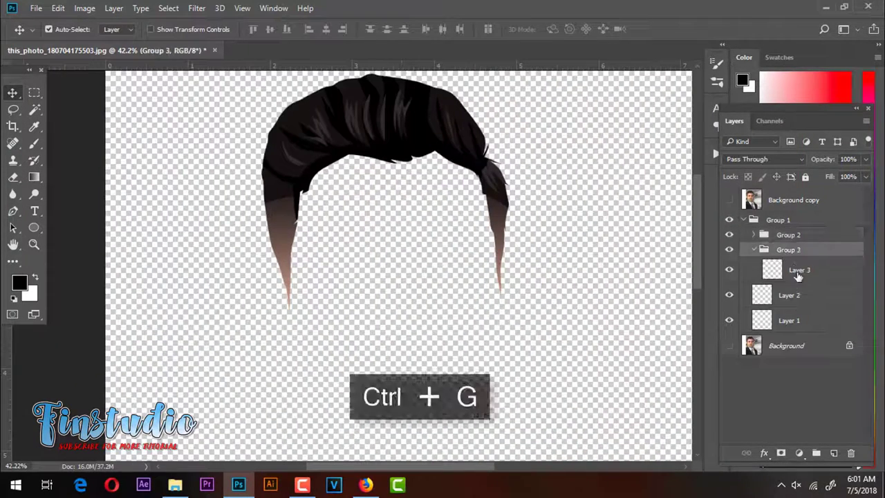
left_click(729, 200)
- Pen-trace the face outline from the ear around toward the jaw
key("p")
scroll(277, 242, "up", 5)
left_click(236, 222)
left_click_drag(244, 164, 290, 175)
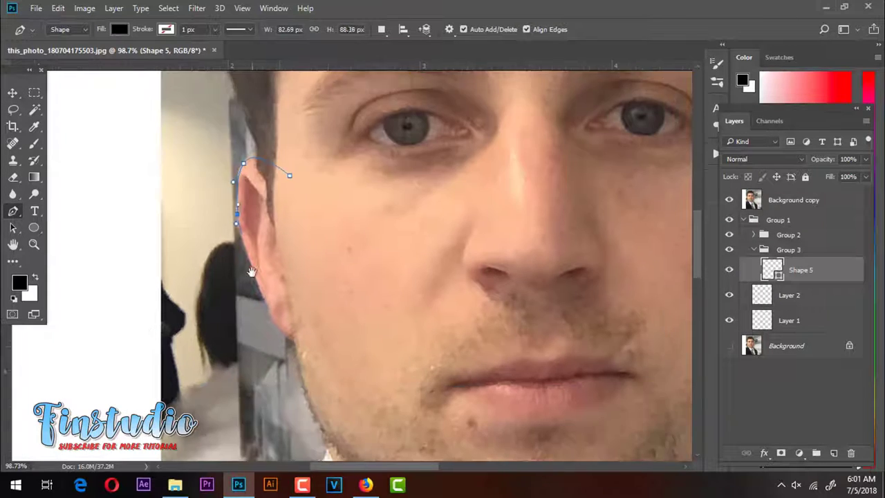
left_click_drag(252, 271, 161, 292)
left_click(458, 247)
scroll(345, 276, "down", 2)
left_click(146, 237)
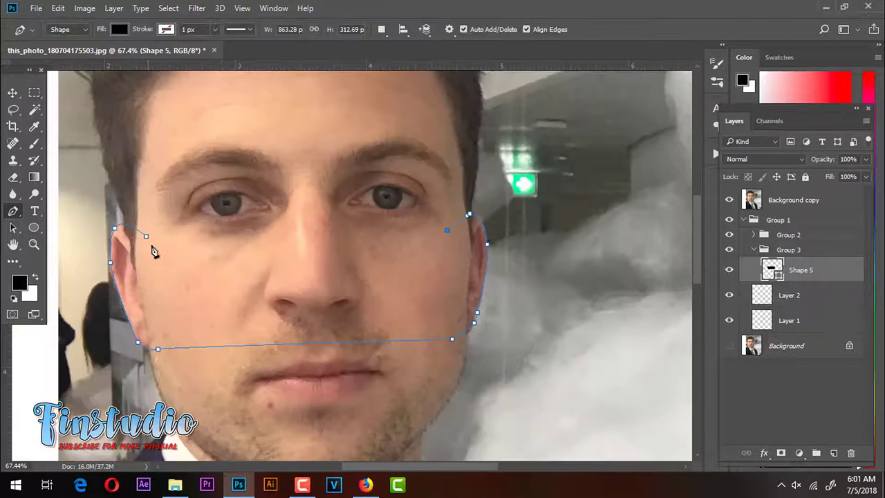
scroll(153, 252, "down", 3)
scroll(352, 306, "up", 3)
- Add anchors along the jawline to complete the face shape
left_click(331, 276)
scroll(360, 311, "down", 2)
left_click(405, 371)
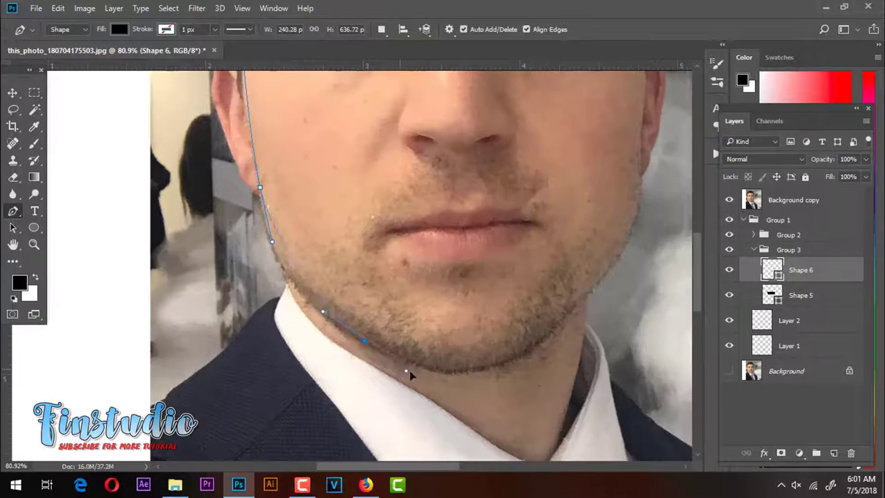
scroll(636, 178, "down", 2)
scroll(553, 277, "down", 1)
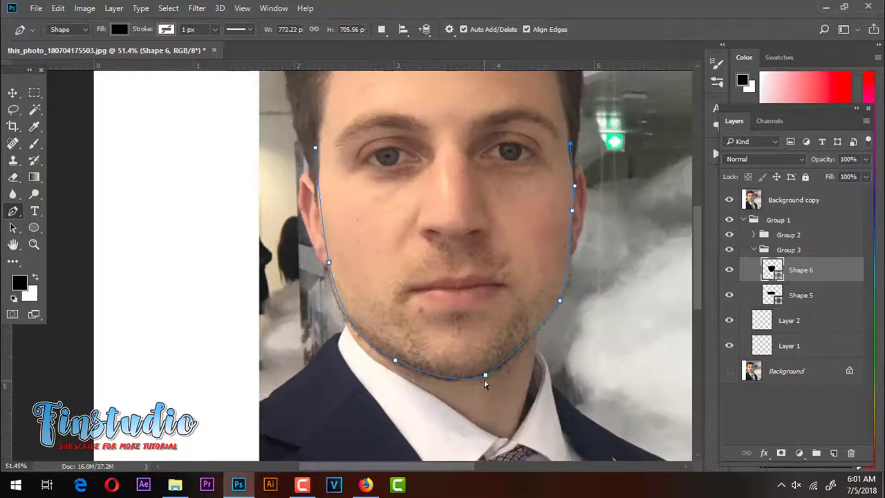
scroll(515, 360, "up", 4)
scroll(568, 318, "down", 1)
scroll(568, 318, "up", 5)
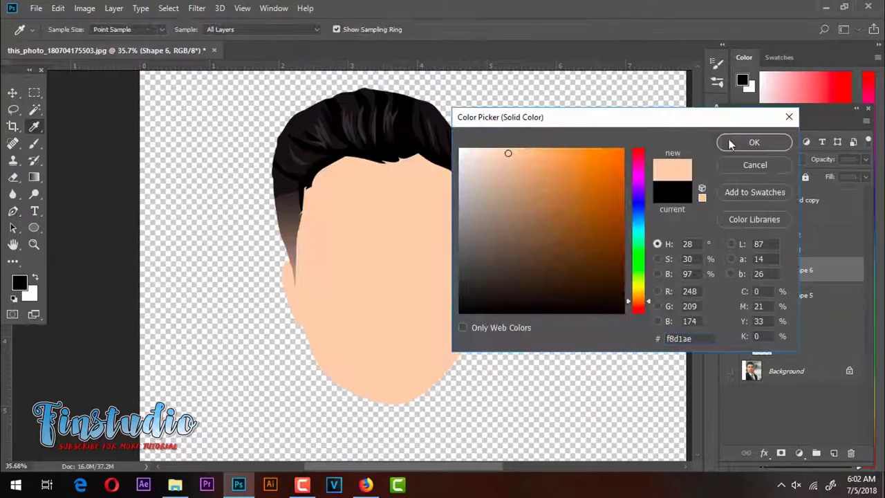
- Add a dark Stroke effect to the face shape, centred on its edge
left_click(765, 454)
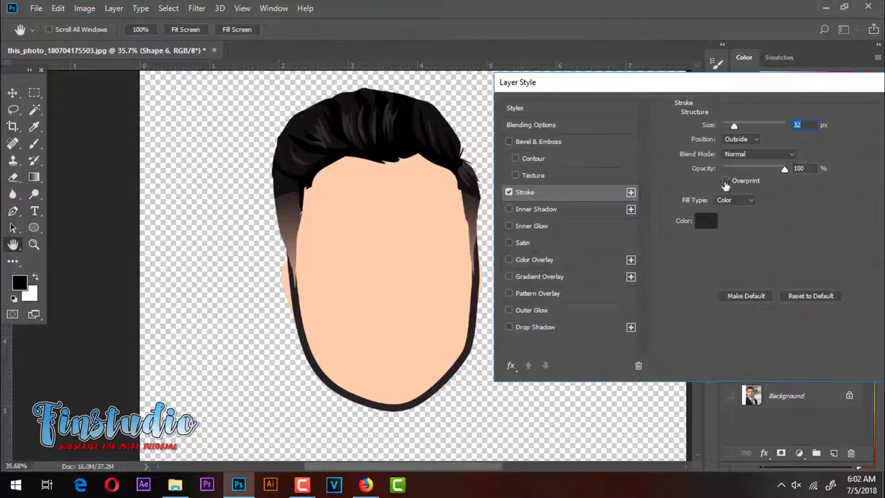
type("27")
left_click(732, 139)
left_click(734, 154)
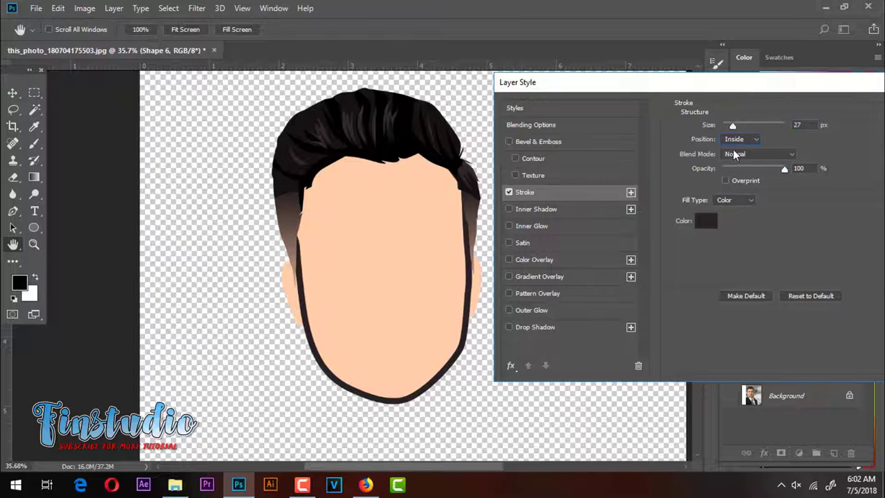
left_click(731, 165)
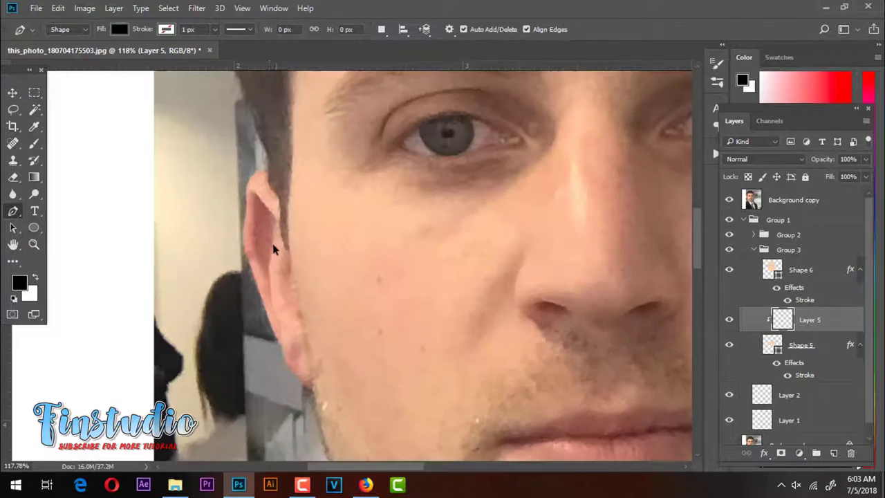
- Draw the dark inner-ear detail shape and confirm its fill colour
scroll(304, 260, "up", 3)
left_click_drag(355, 296, 351, 260)
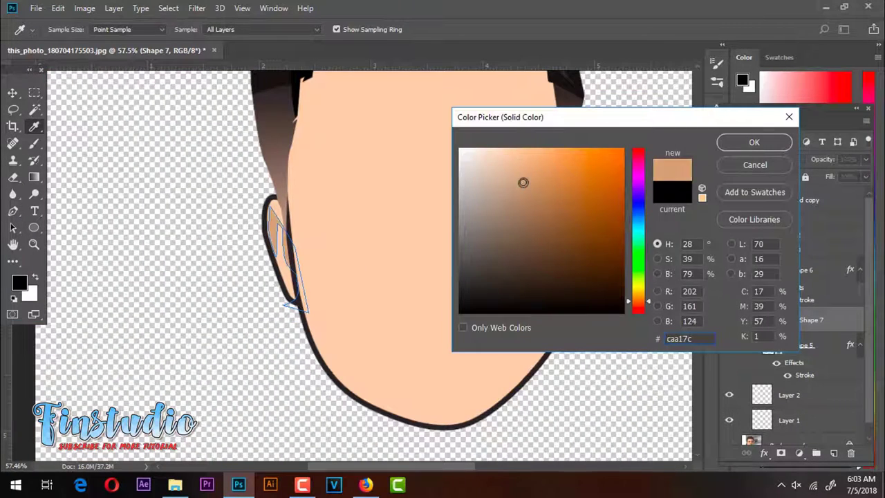
left_click(754, 141)
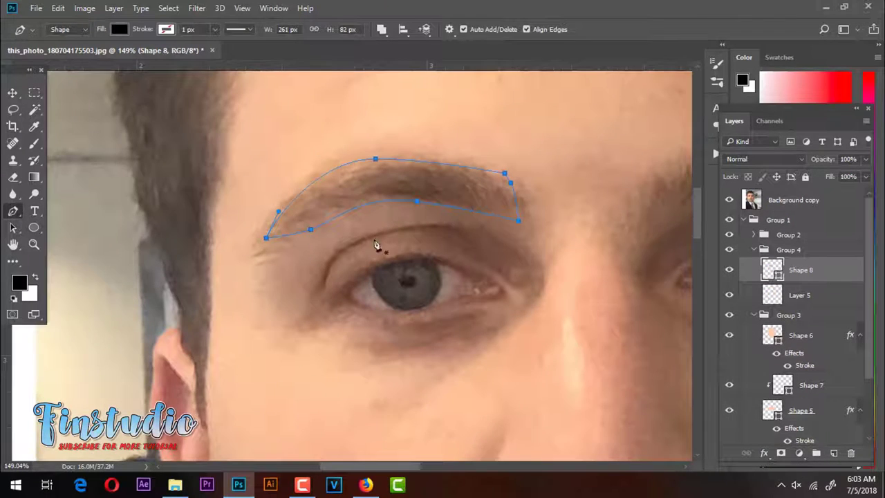
- Soften the eyebrows with a gradient-faded fill layer clipped to them
left_click_drag(376, 246, 171, 252)
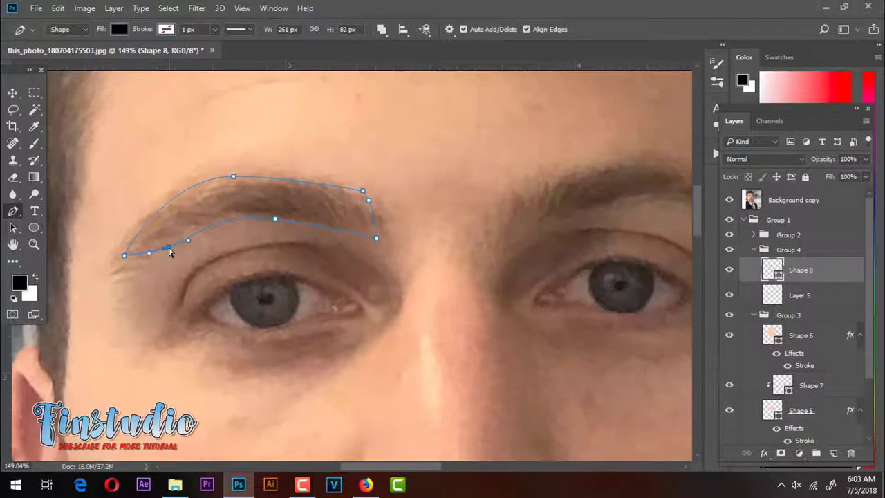
scroll(410, 223, "down", 1)
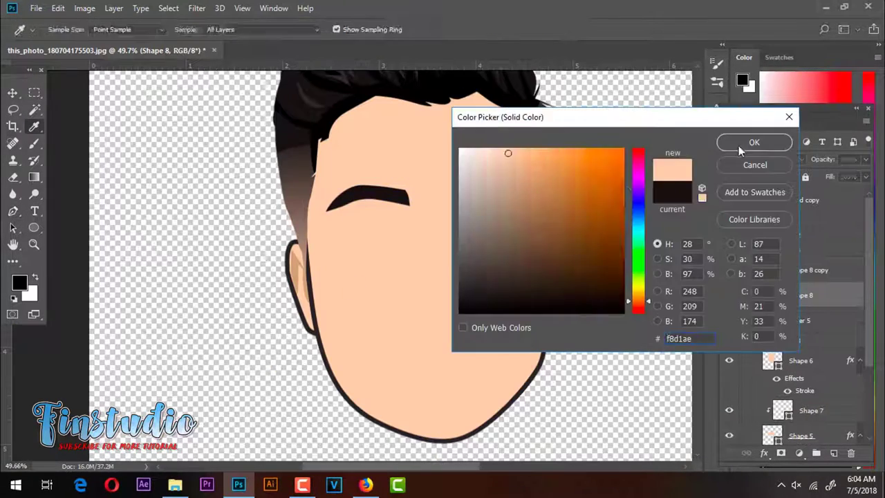
left_click(739, 146)
left_click_drag(424, 241, 434, 244)
key("ctrl+alt+g")
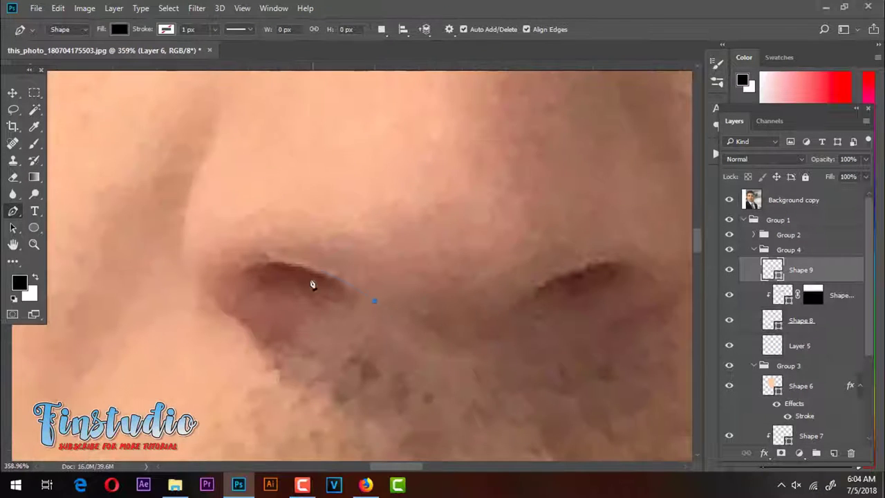
- Switch the Pen to Combine Shapes and trace the nose side curves into Shape 9
left_click(380, 29)
left_click(414, 57)
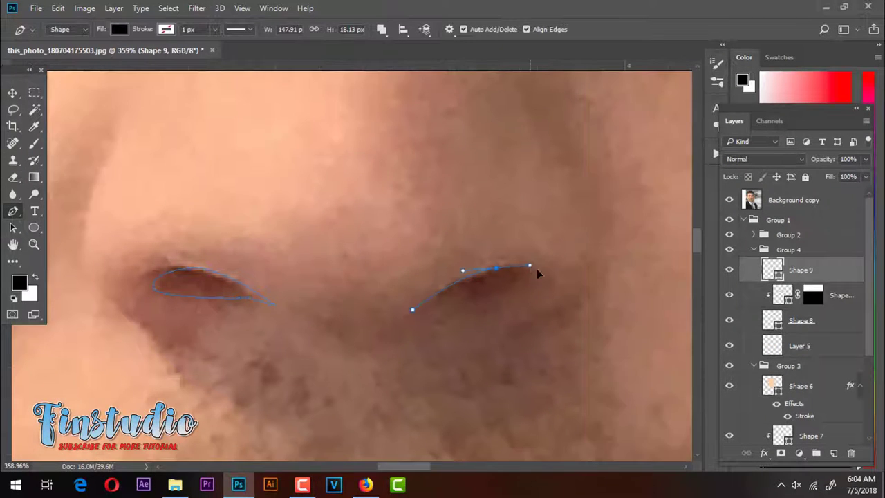
scroll(417, 316, "up", 2)
scroll(372, 366, "left", 5)
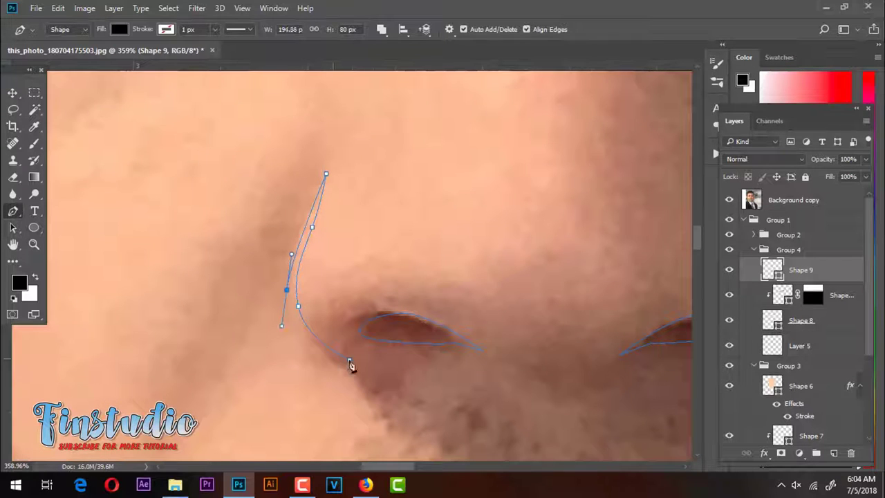
left_click(349, 361)
scroll(495, 264, "right", 5)
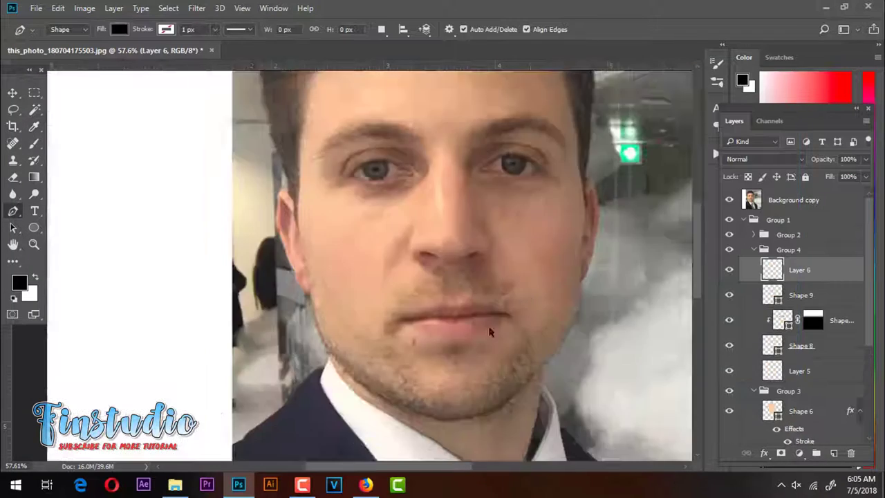
- Trace the lip outline as Shape 10 with curved pen anchors
scroll(489, 331, "up", 5)
key("ctrl+z")
left_click_drag(306, 283, 291, 290)
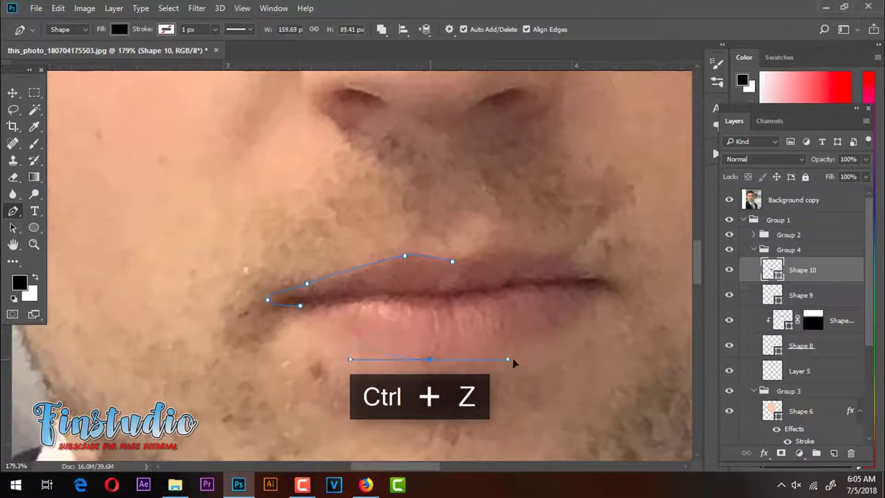
left_click_drag(573, 313, 599, 296)
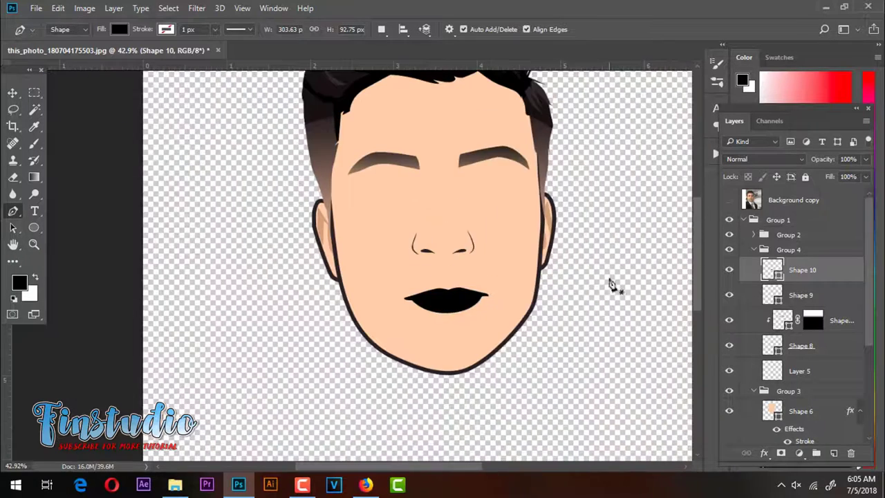
- Fill the lips with muted dusty pink #d89a85 and add a new layer above them
double_click(771, 270)
left_click(530, 167)
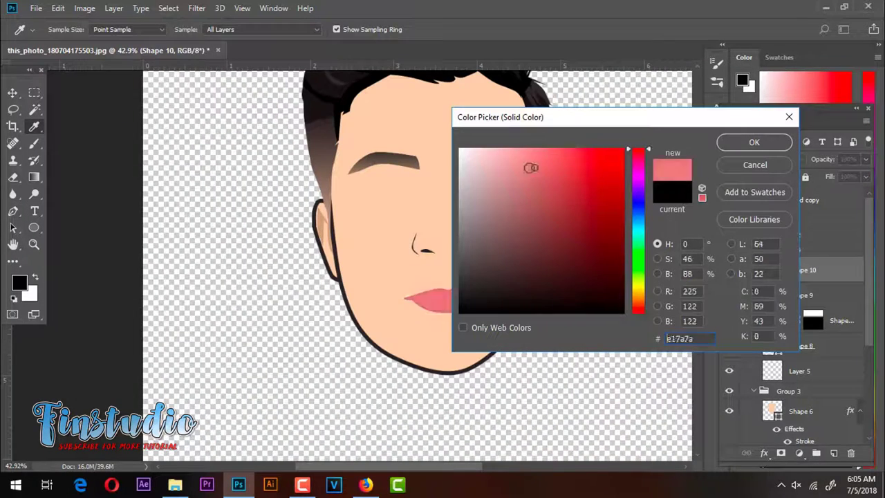
left_click_drag(530, 168, 521, 183)
left_click(754, 141)
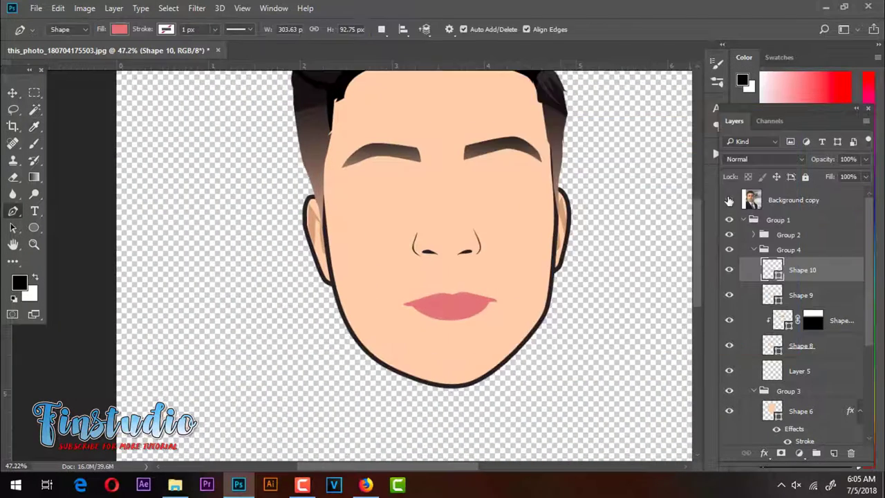
double_click(771, 269)
left_click(524, 174)
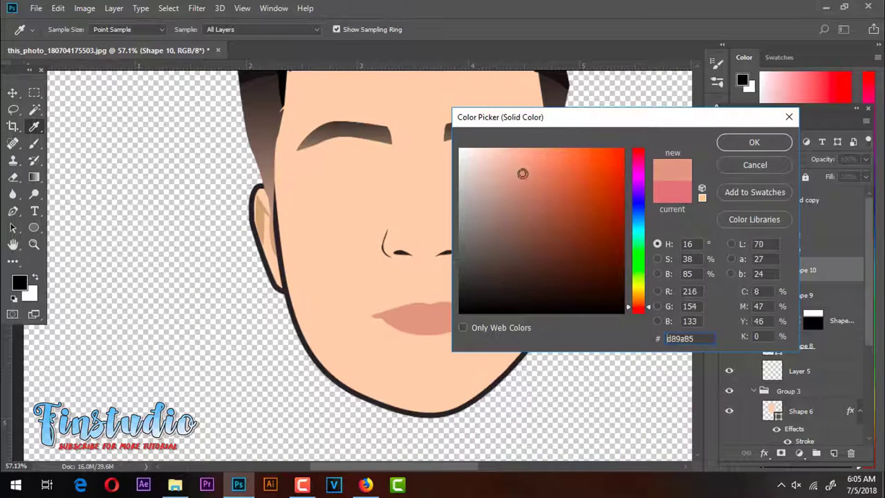
key("Return")
- Clip the new layer to the lips and undo stray lip-line edits
left_click(833, 453)
key("ctrl+alt+g")
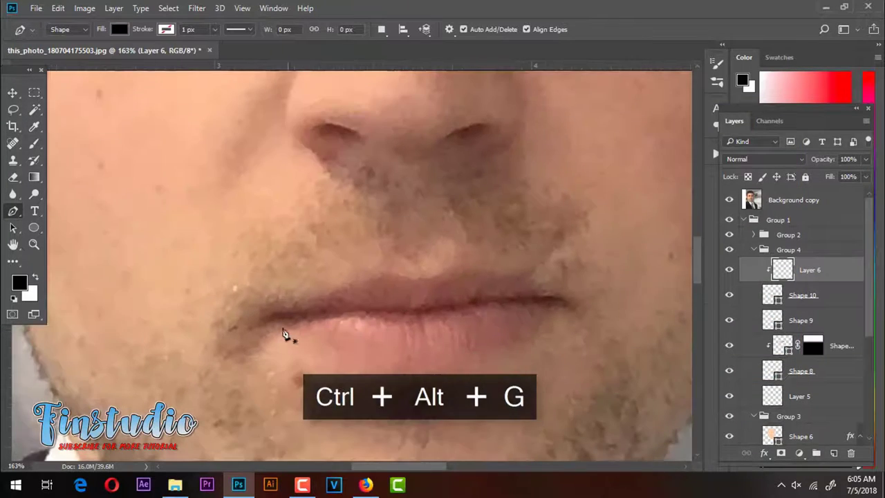
key("ctrl+z")
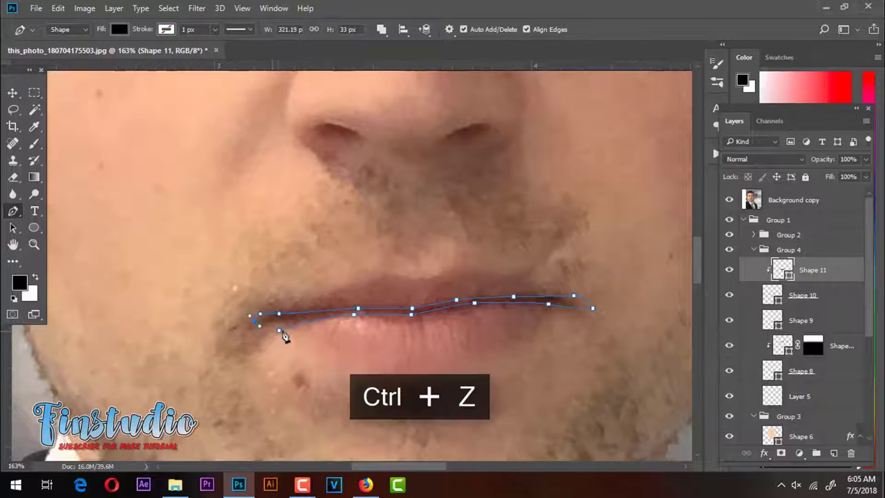
left_click(729, 200)
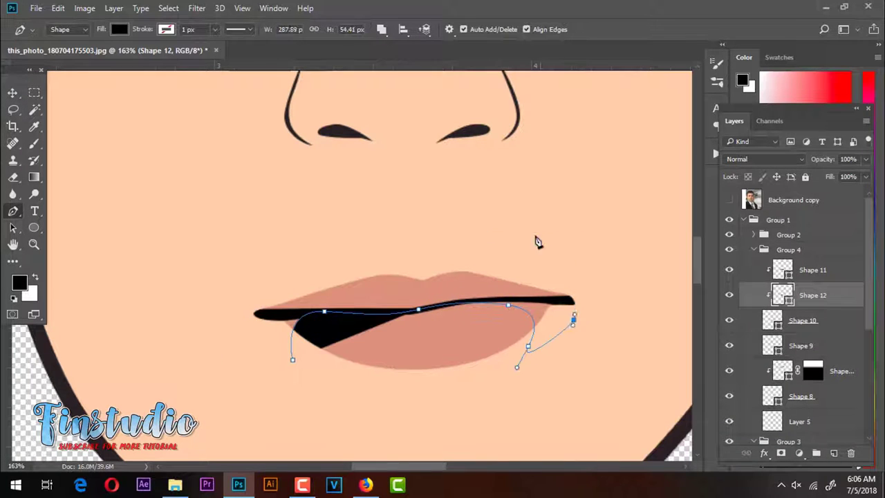
key("ctrl+z")
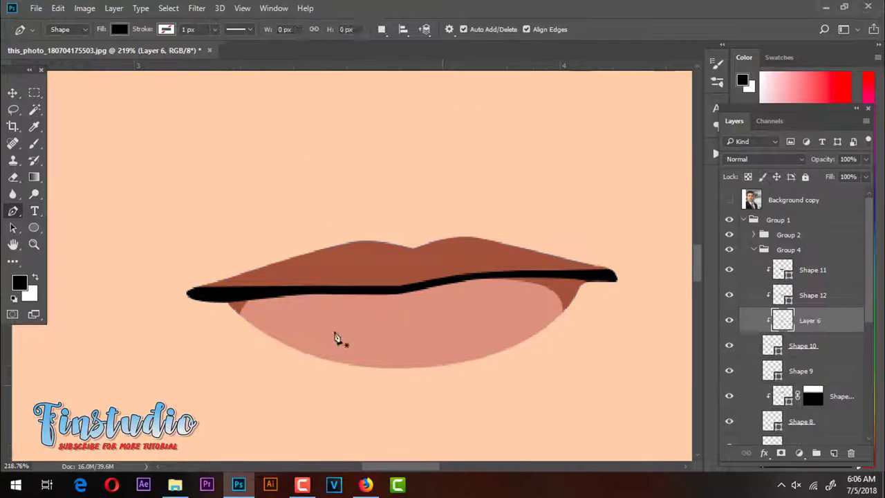
- Trace a separate lower-lip shape (Shape 13) inside the lips
left_click(277, 309)
left_click_drag(391, 356, 449, 355)
left_click(494, 293)
left_click(277, 309)
- Recolour the lower lip soft pink #e4978e, lighter than the upper lip
double_click(772, 320)
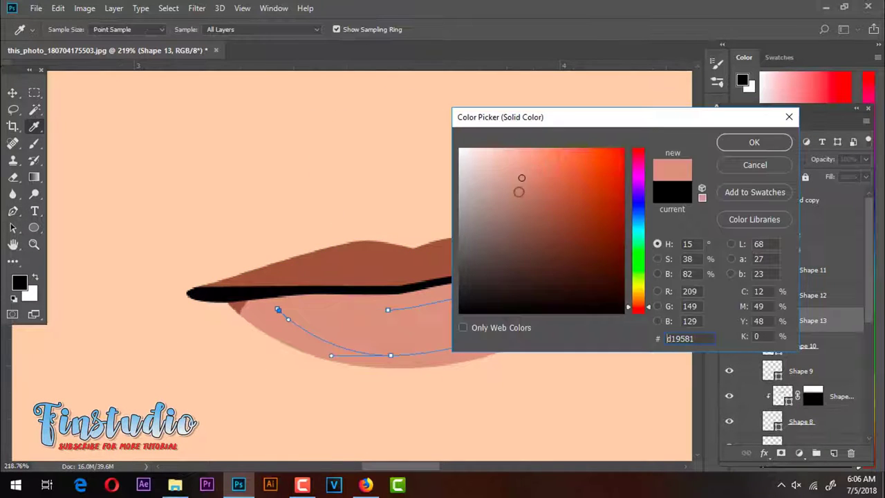
left_click(753, 142)
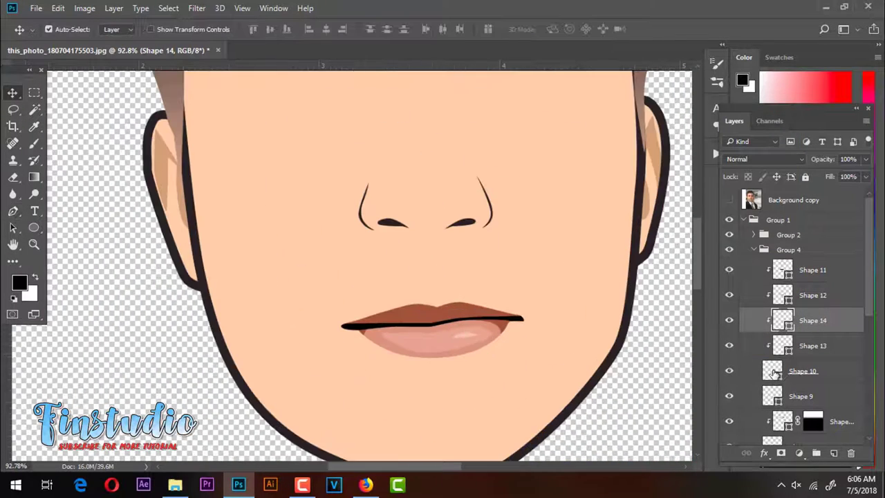
left_click_drag(638, 306, 638, 311)
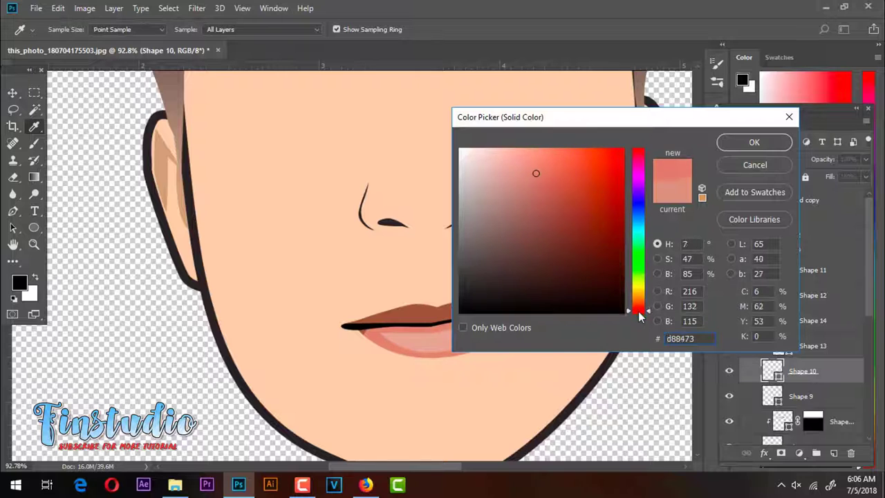
left_click(521, 166)
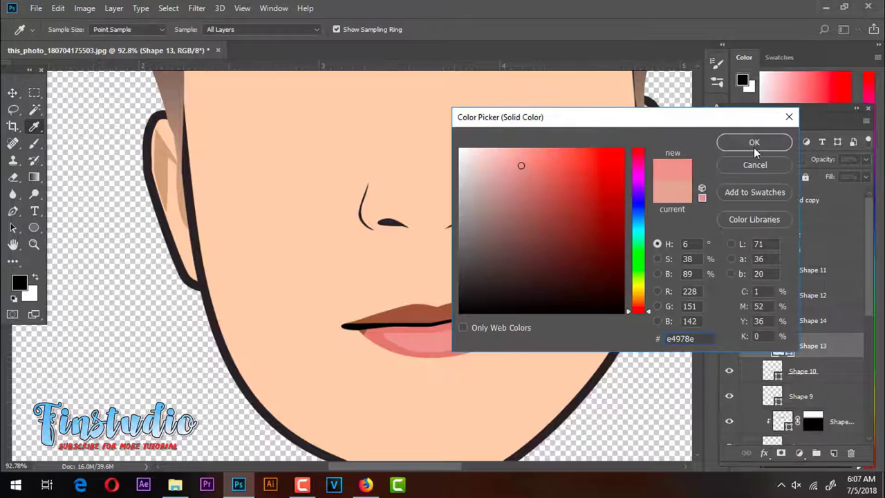
left_click(754, 142)
- Trace both eye openings from the photo, removing a stray anchor
double_click(772, 295)
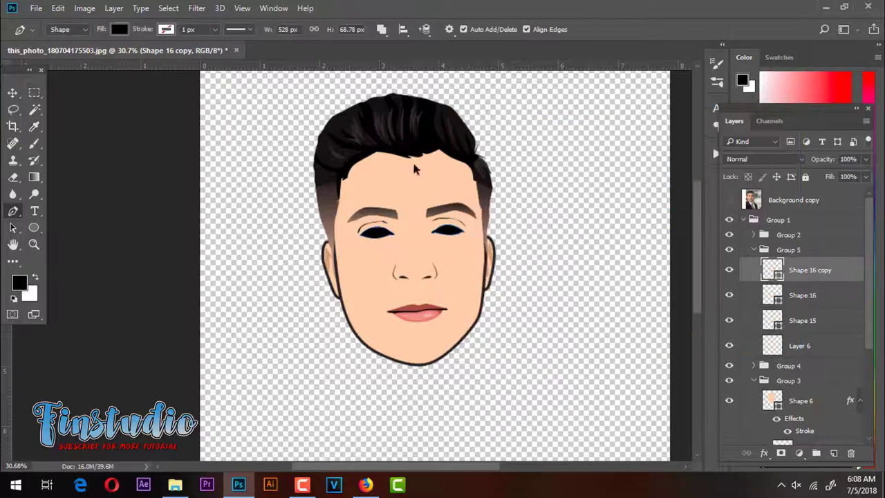
scroll(286, 289, "up", 1)
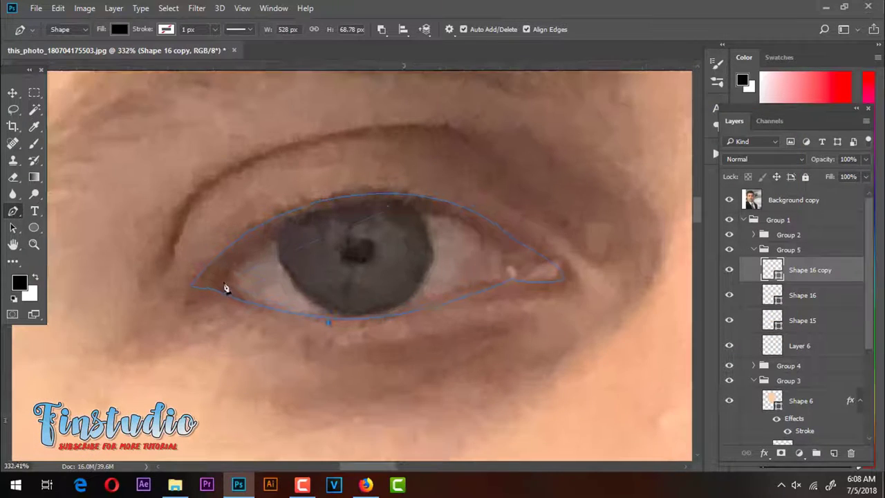
scroll(285, 344, "down", 5)
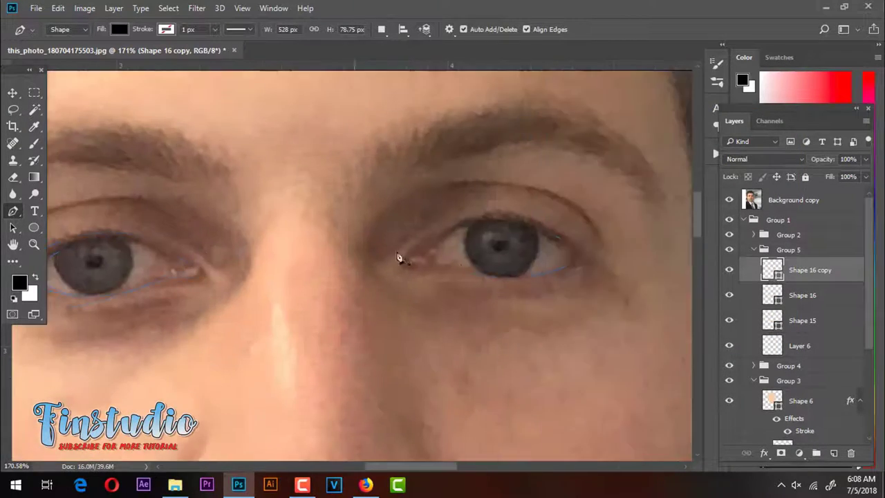
scroll(403, 256, "up", 5)
key("ctrl+z")
scroll(365, 198, "up", 1)
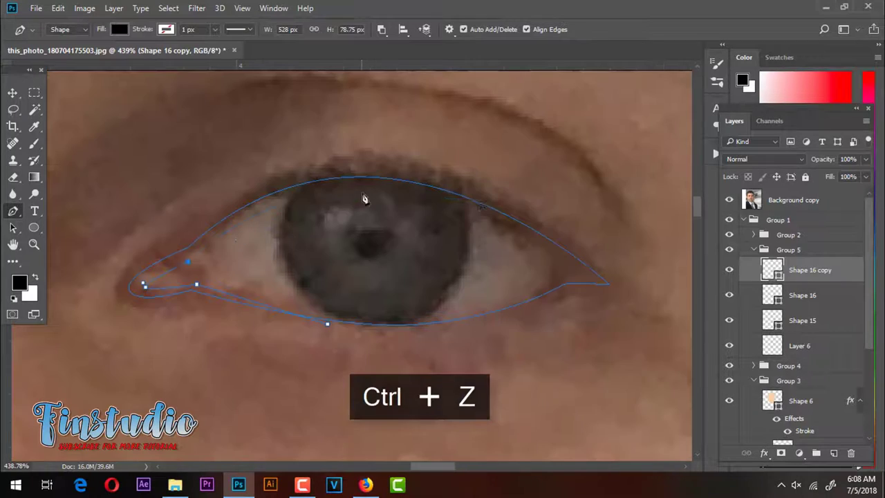
scroll(553, 274, "down", 5)
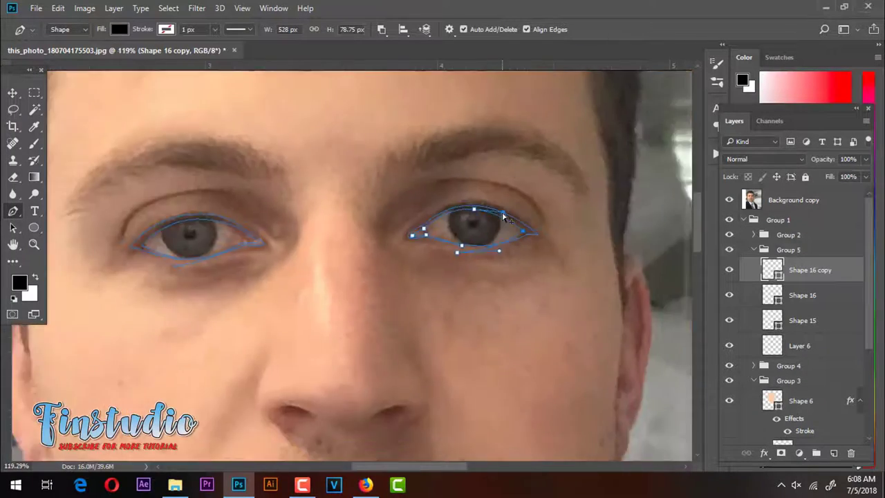
scroll(553, 275, "down", 2)
scroll(81, 159, "down", 1)
- Finish the eye-white shapes and clip new Layers 7 and 8 to them
key("v")
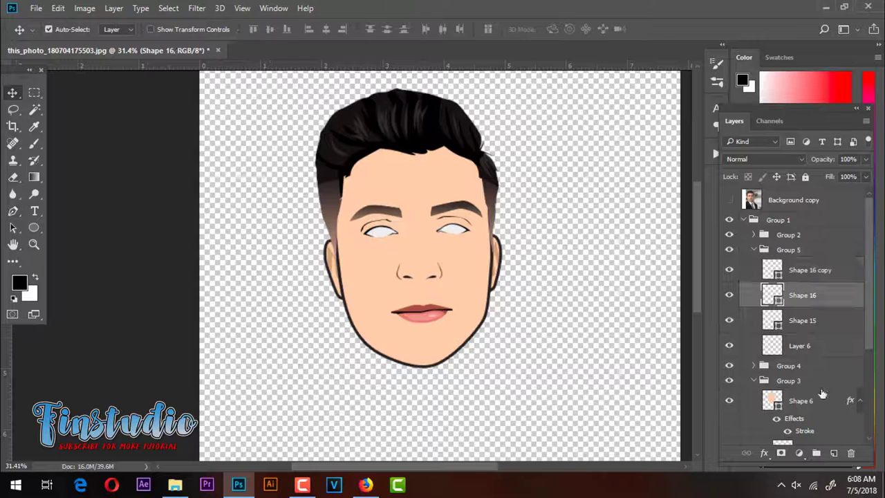
key("ctrl+shift+alt+n")
key("ctrl+alt+g")
- Draw and resize an ellipse around the left eye's iris
left_click(728, 200)
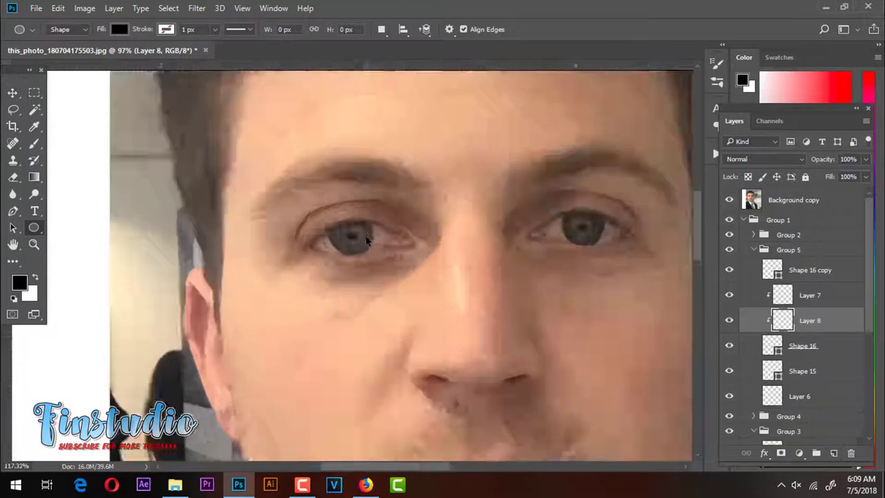
scroll(415, 249, "up", 8)
left_click_drag(278, 168, 444, 334)
key("ctrl+t")
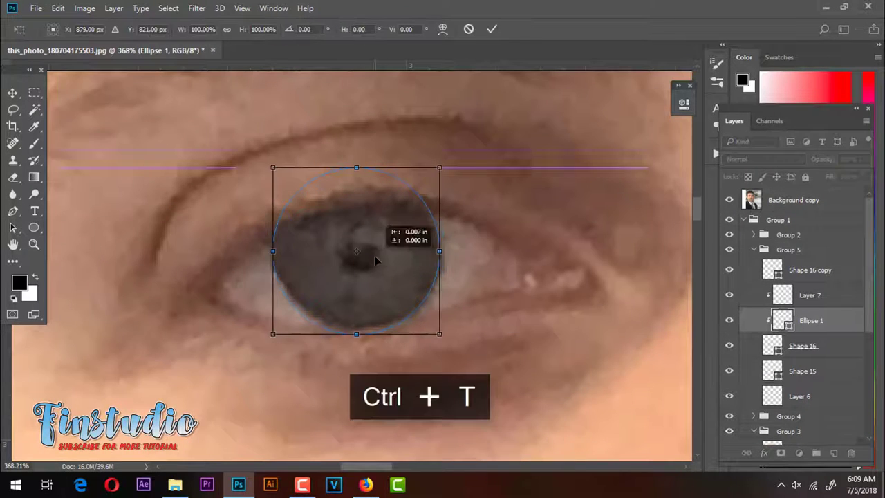
key("Return")
left_click(728, 200)
scroll(399, 228, "down", 4)
key("v")
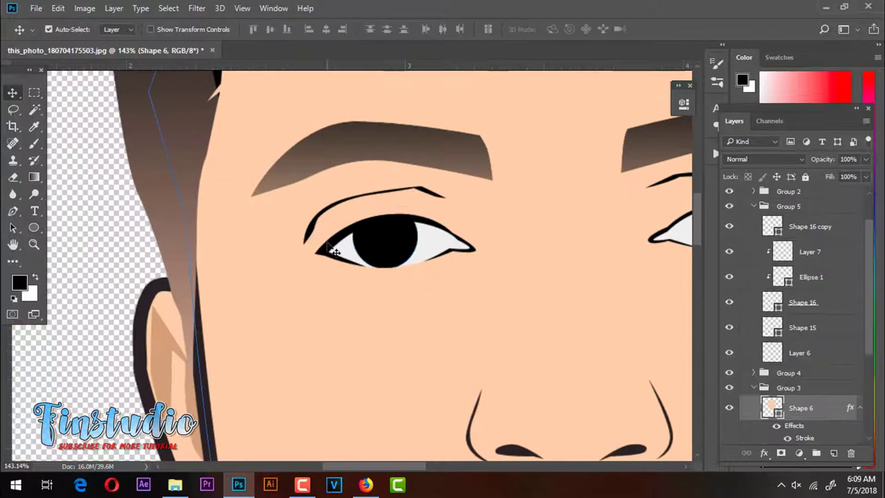
- Confirm the white fill of the eye-white shapes
double_click(772, 226)
left_click(442, 242)
key("Return")
scroll(446, 221, "right", 5)
double_click(772, 325)
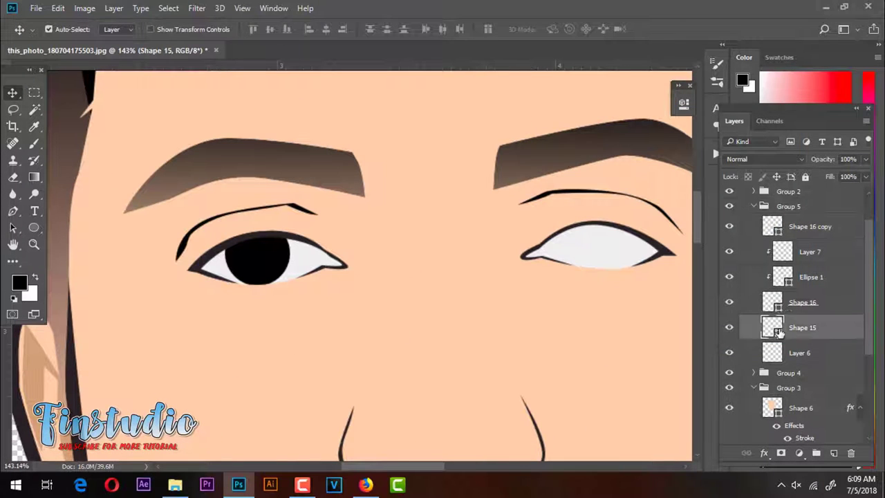
key("Escape")
scroll(256, 262, "up", 3)
- Duplicate and clip the iris, colour it light cyan, and gradient-fade it darker toward the top
left_click(801, 277)
key("ctrl+j")
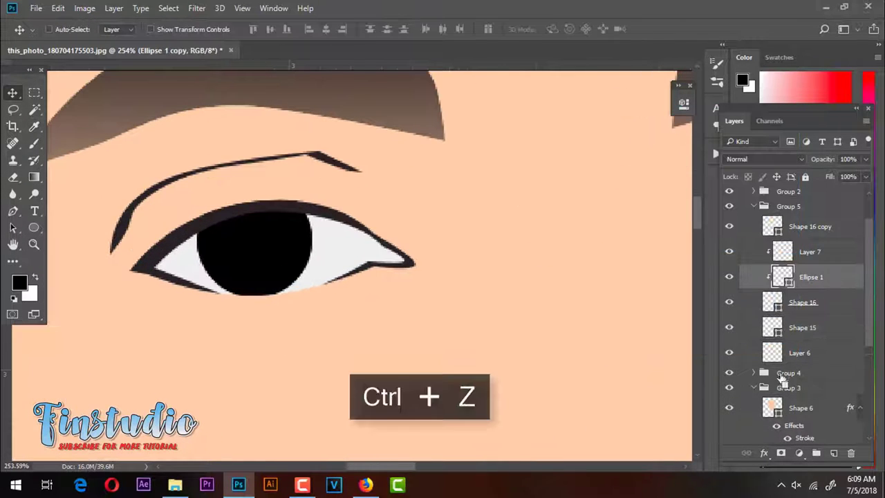
key("ctrl+alt+g")
double_click(783, 276)
left_click(640, 235)
left_click(754, 142)
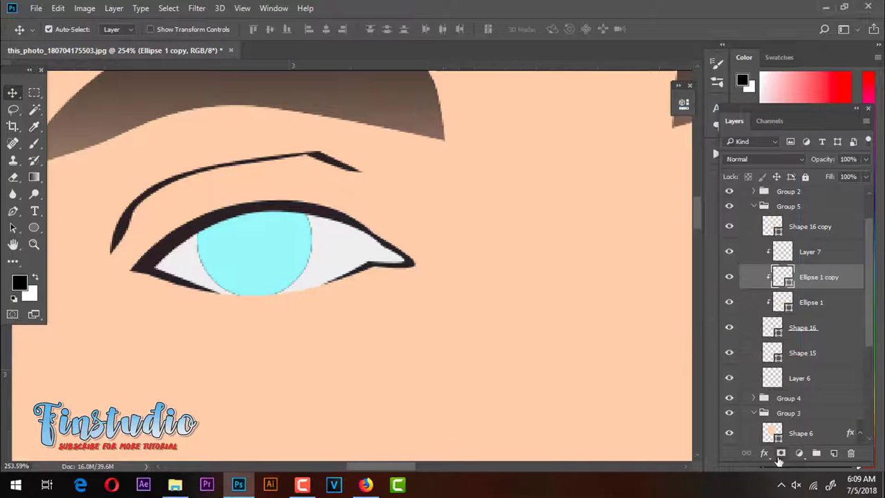
scroll(228, 336, "up", 2)
left_click_drag(325, 221, 330, 375)
left_click_drag(341, 192, 350, 411)
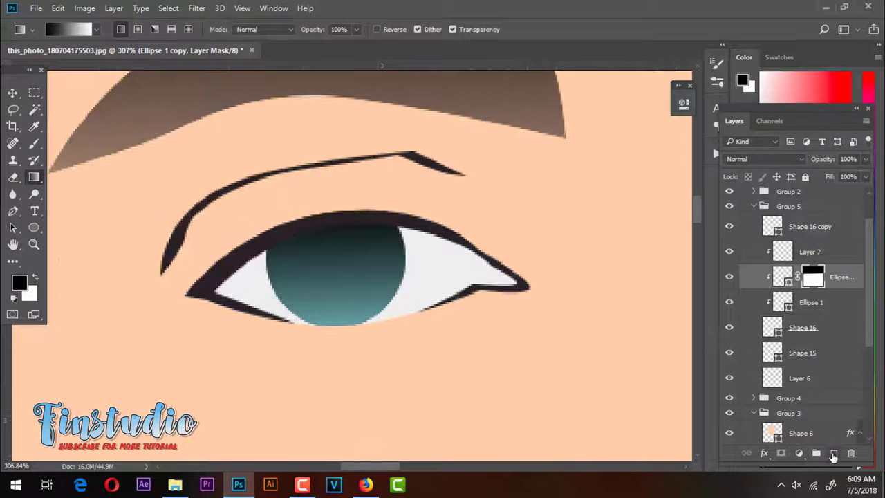
- Draw a round pupil inside the iris and colour it dark #272223
left_click(834, 452)
key("u")
scroll(298, 240, "up", 2)
left_click_drag(358, 304, 359, 305)
left_click(647, 98)
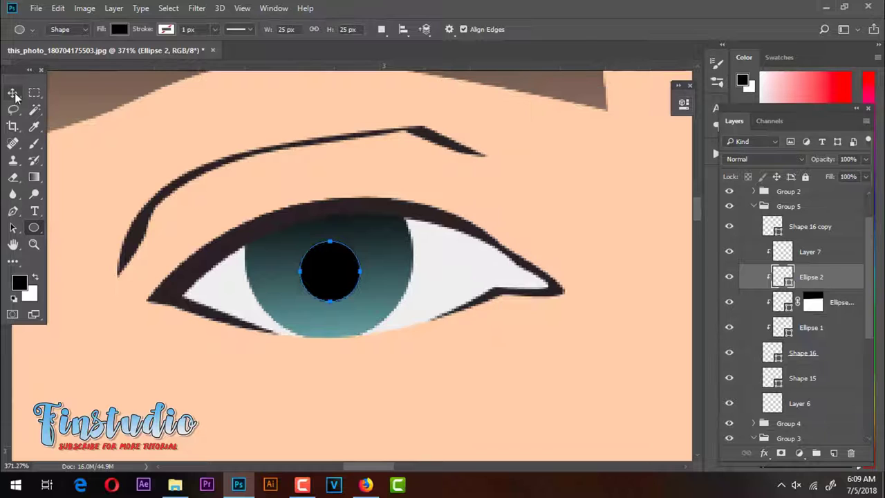
scroll(325, 273, "up", 1)
double_click(782, 277)
left_click(479, 287)
left_click(754, 142)
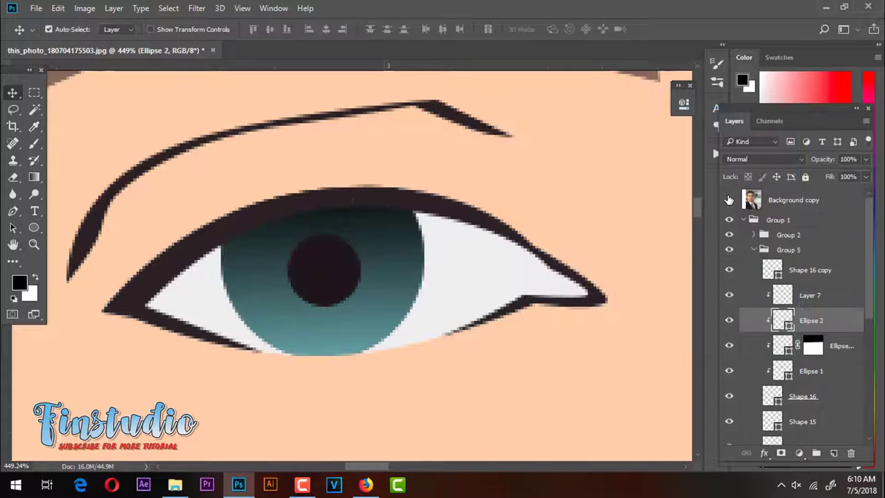
- Add a white highlight shape above the pupil
key("p")
left_click(333, 216)
left_click(328, 231)
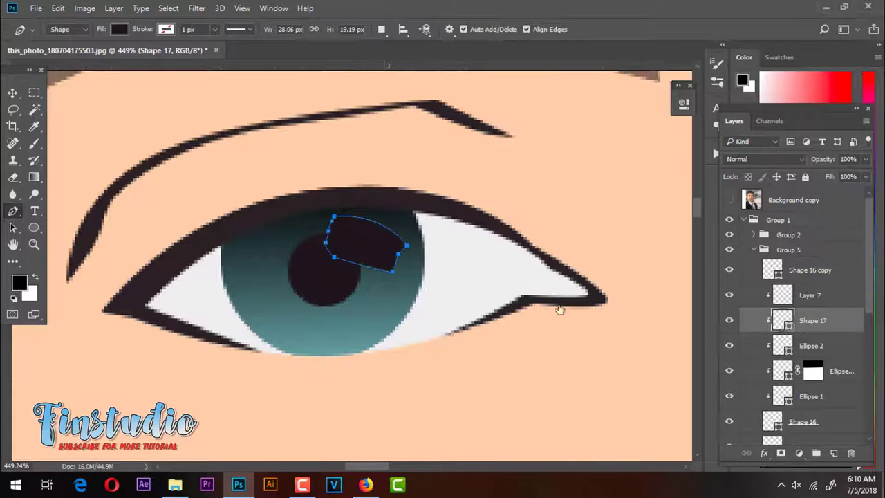
key("ctrl+BackSpace")
scroll(418, 215, "down", 5)
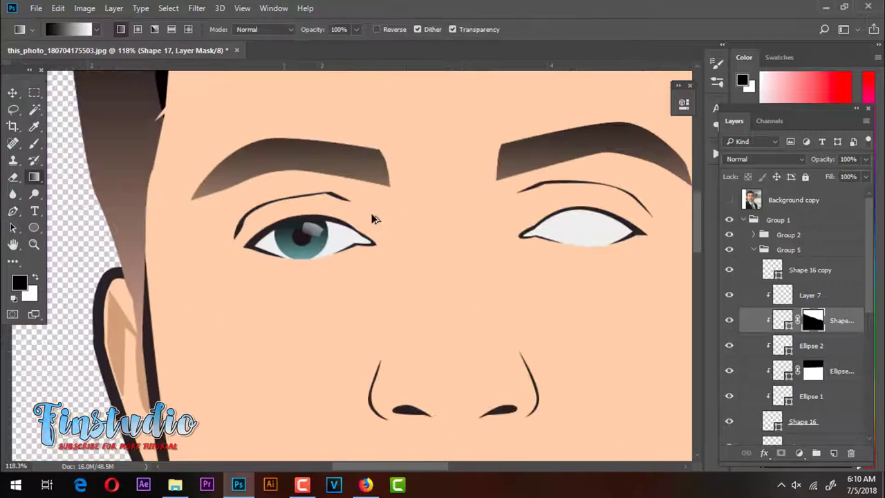
left_click_drag(427, 223, 337, 251)
key("ctrl+z")
- Copy the iris layers onto the right eye and fit their size
left_click(470, 193)
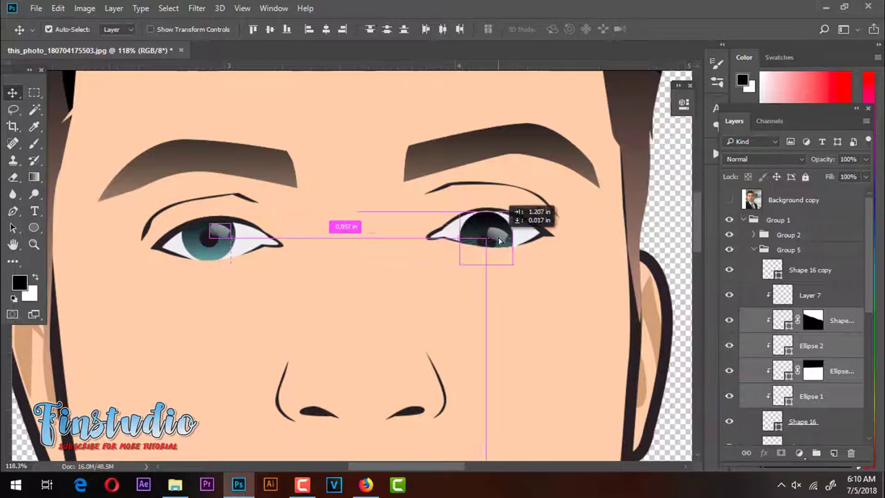
left_click_drag(499, 240, 493, 235)
key("ctrl+t")
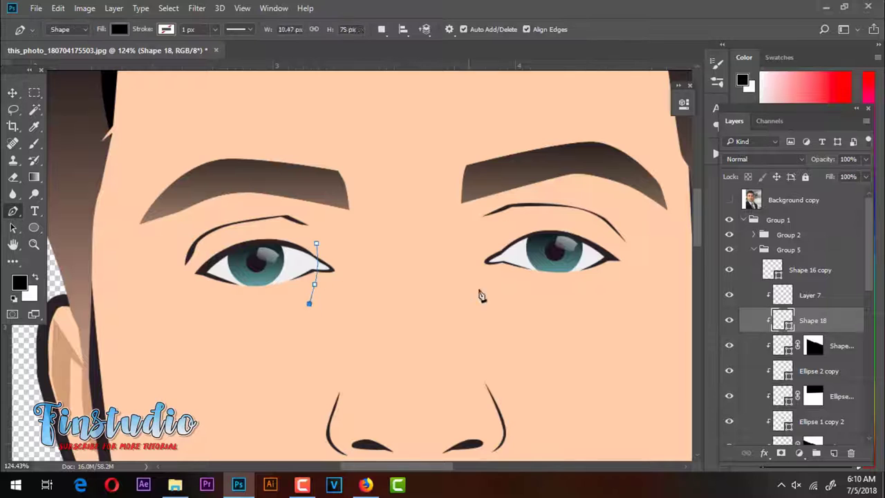
- Add pink #d47676 inner-corner shapes and a 23%-opacity shadow over the eyes
left_click(511, 283)
key("ctrl+z")
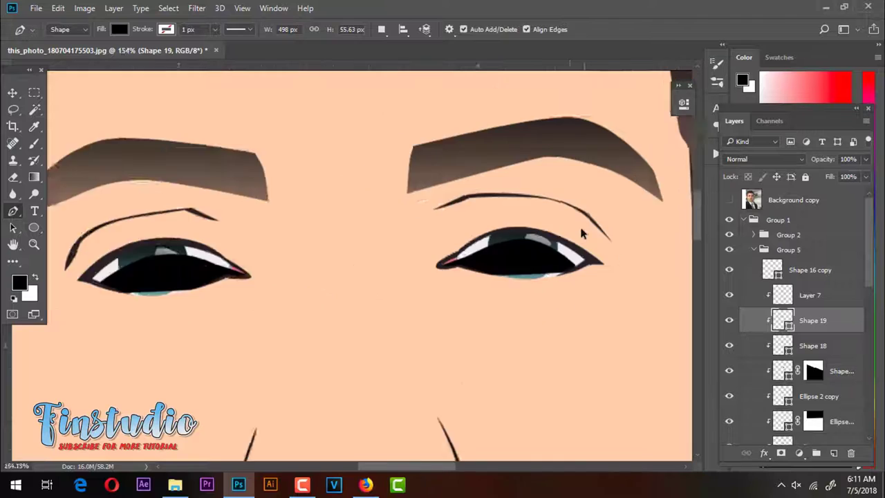
key("ctrl+alt+z")
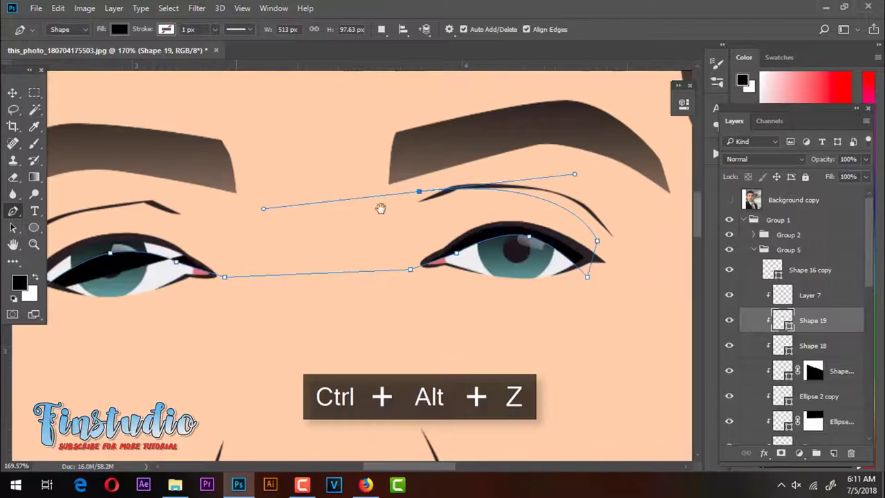
left_click_drag(815, 176, 823, 177)
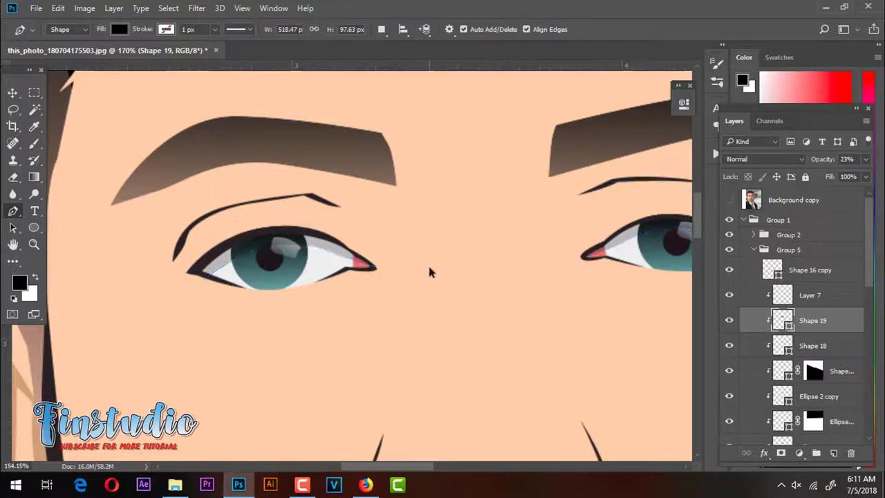
key("ctrl+0")
key("v")
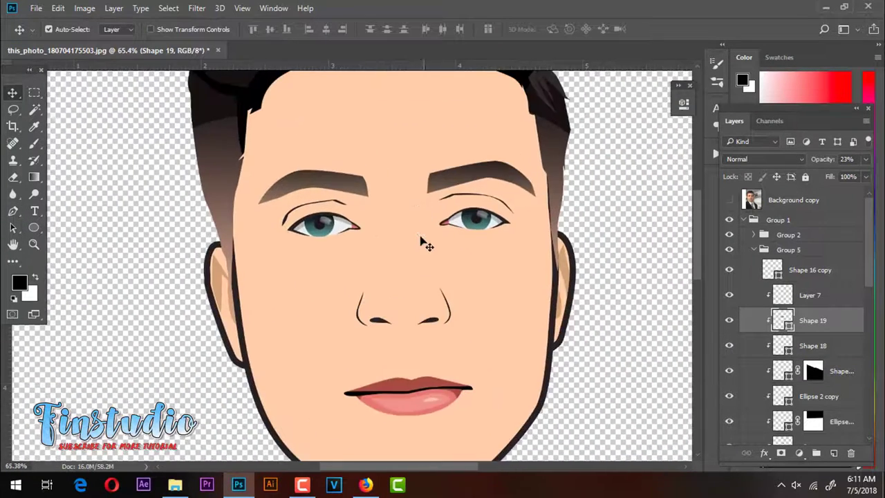
- Clip a new shading shape and trace shadow paths around the brow and nose
key("ctrl+alt+g")
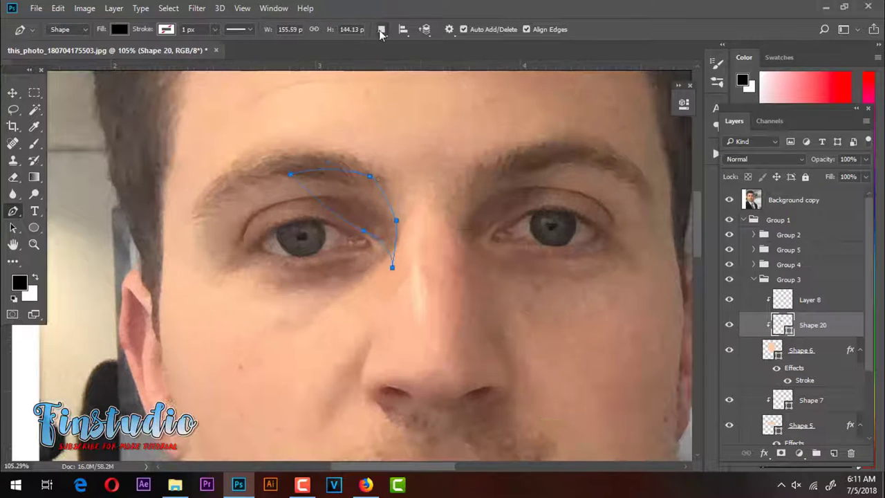
left_click(457, 174)
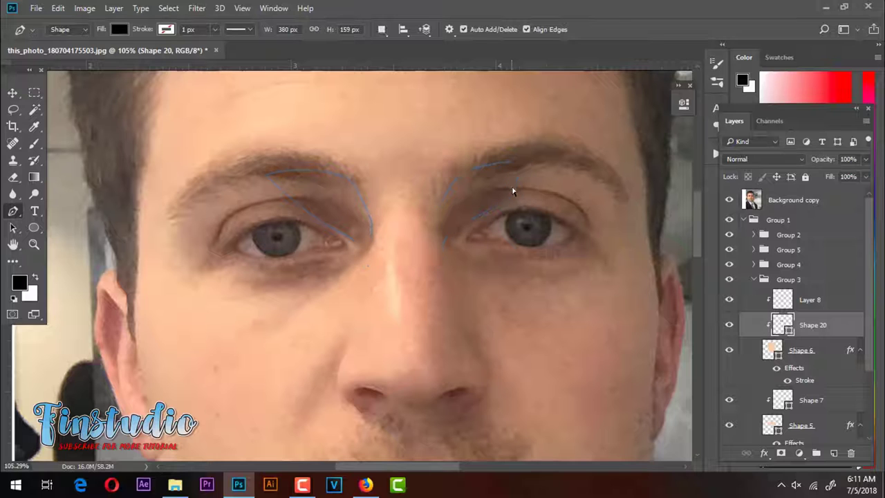
key("ctrl+alt+z")
key("ctrl+alt+z")
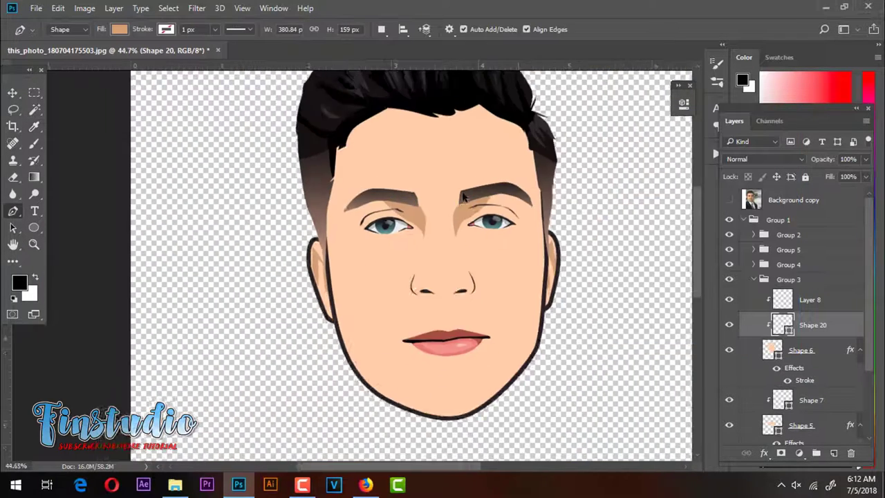
scroll(456, 302, "up", 5)
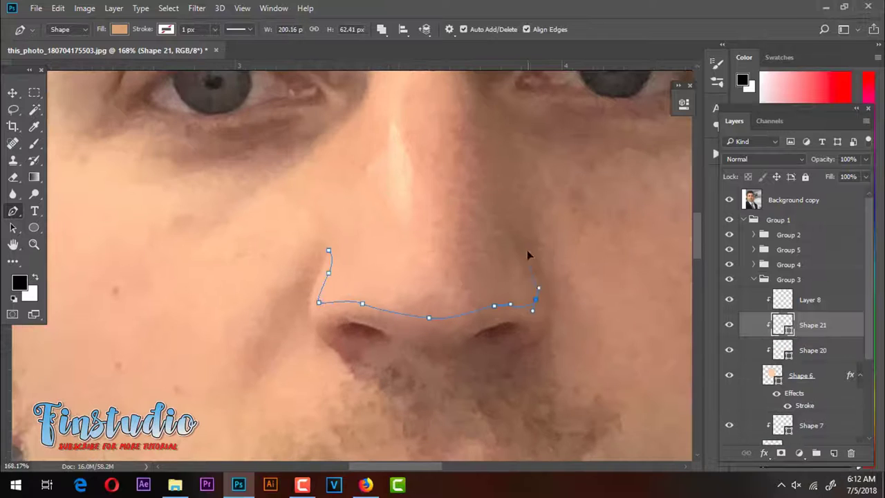
key("ctrl+z")
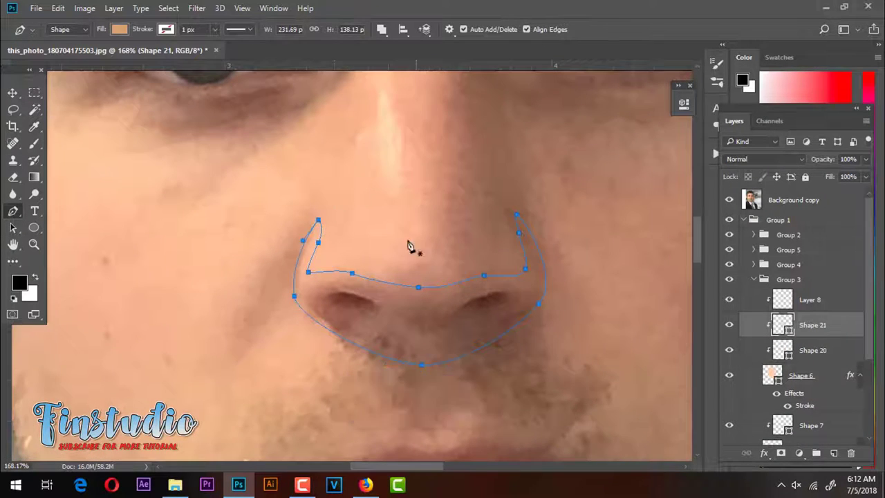
- Hide the reference photo to check the nose and cheek shading
scroll(324, 280, "up", 1)
left_click(728, 200)
scroll(553, 296, "down", 4)
scroll(553, 296, "down", 1)
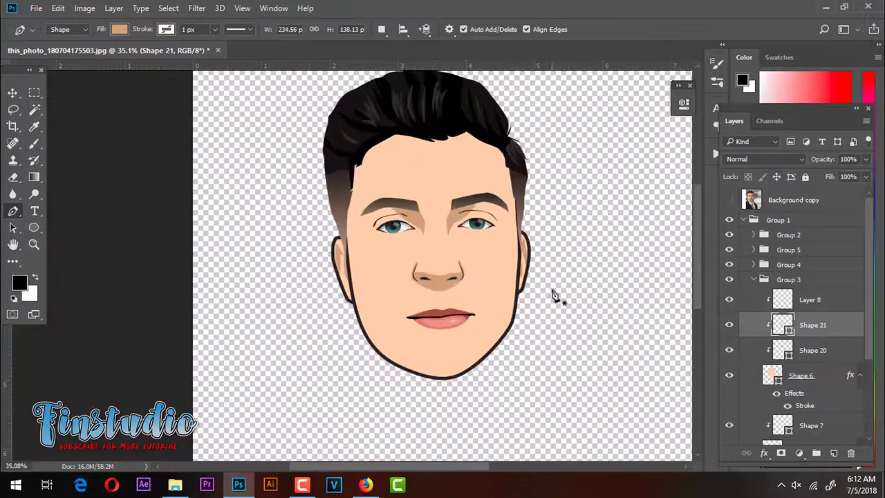
scroll(423, 356, "up", 1)
scroll(423, 356, "up", 3)
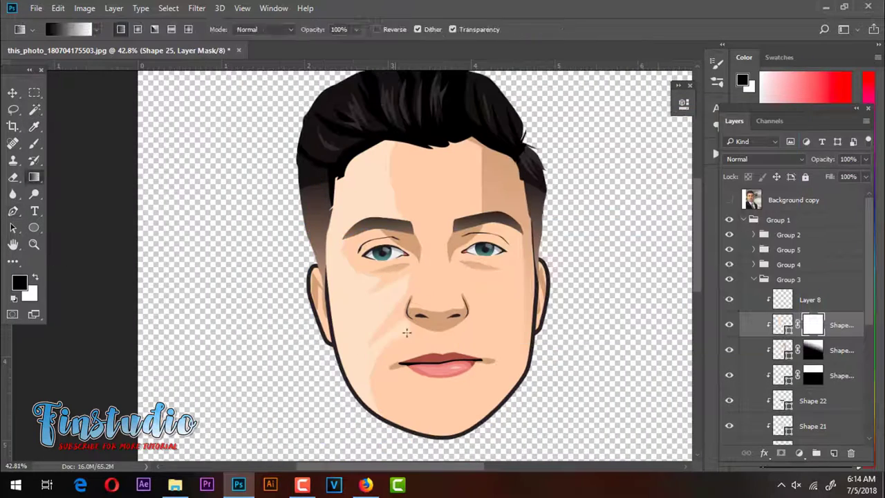
- Gradient-fade the left cheek shadow and start a new shading shape over the photo
left_click_drag(406, 333, 461, 322)
left_click(728, 200)
scroll(450, 267, "up", 3)
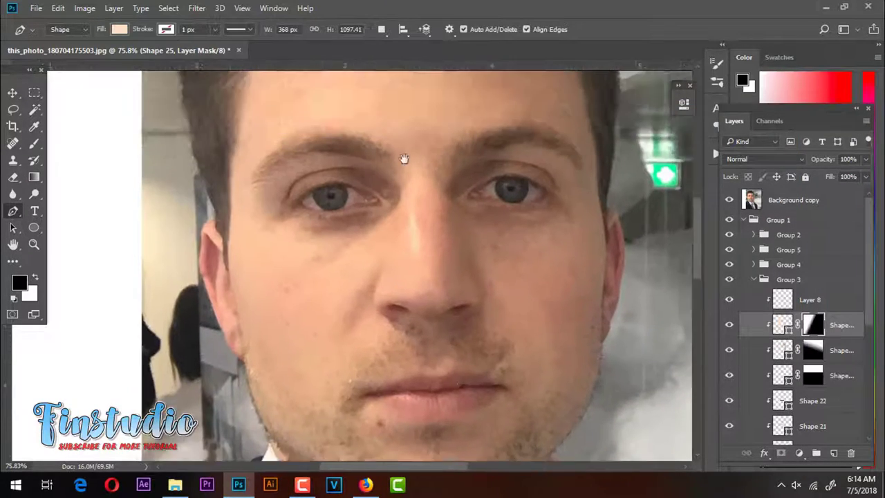
left_click(412, 208)
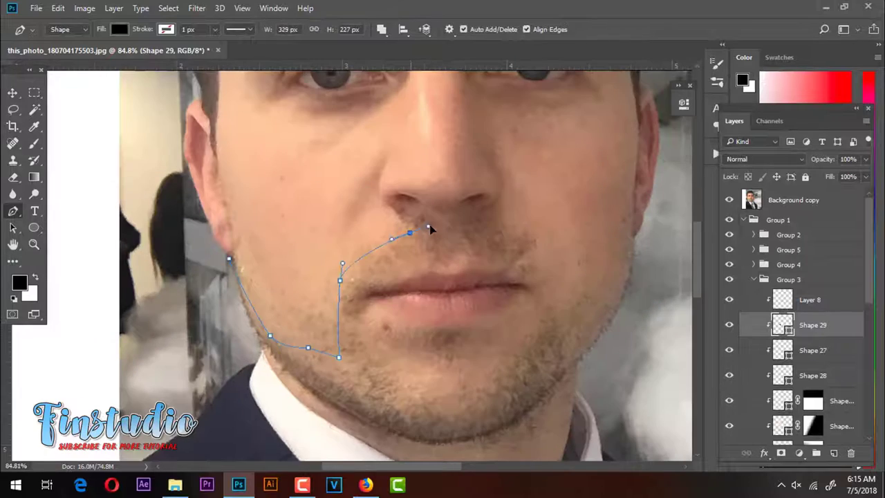
- Refine the goatee path around the mouth, comparing it against the photo
left_click(524, 339)
key("ctrl+z")
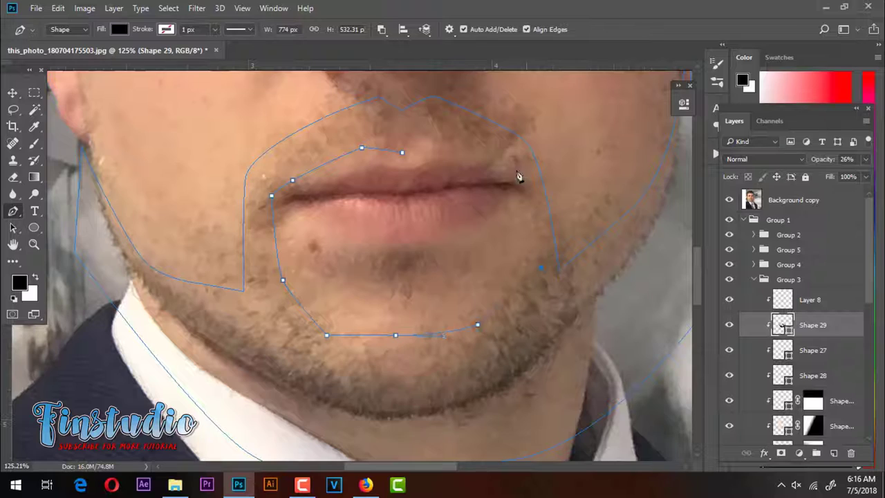
key("ctrl+z")
left_click(728, 199)
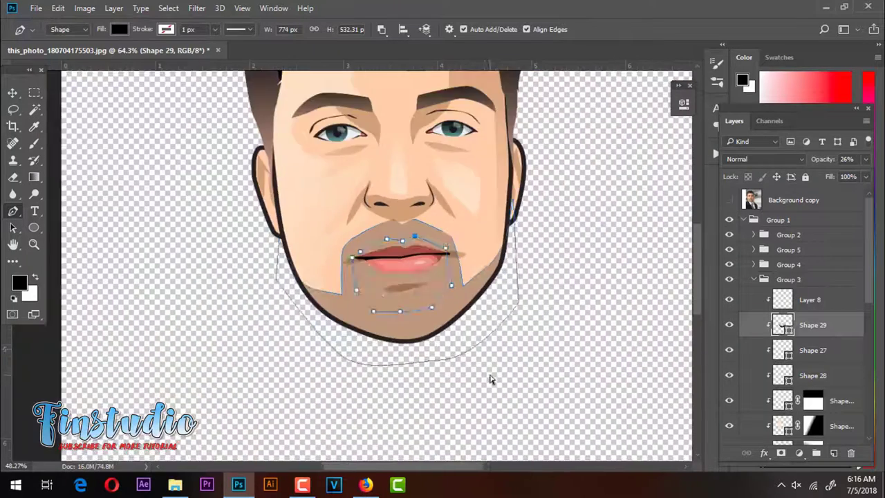
key("ctrl+z")
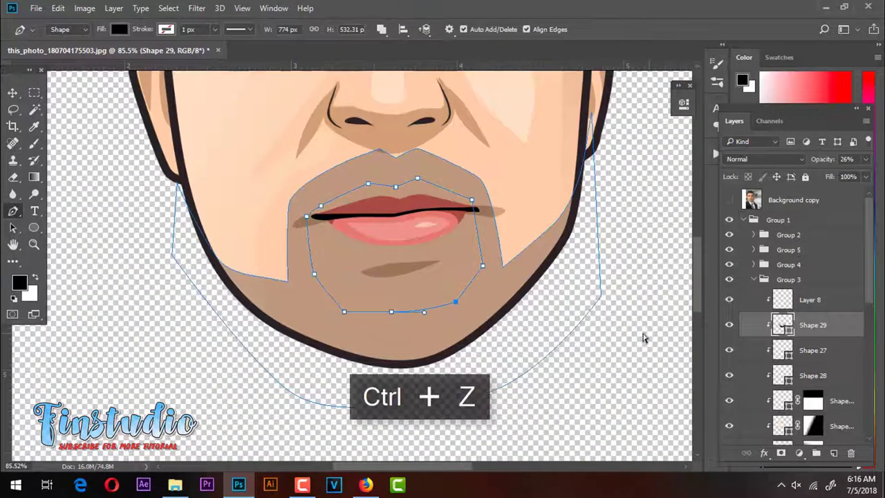
key("ctrl+z")
key("ctrl+z")
scroll(433, 251, "up", 4)
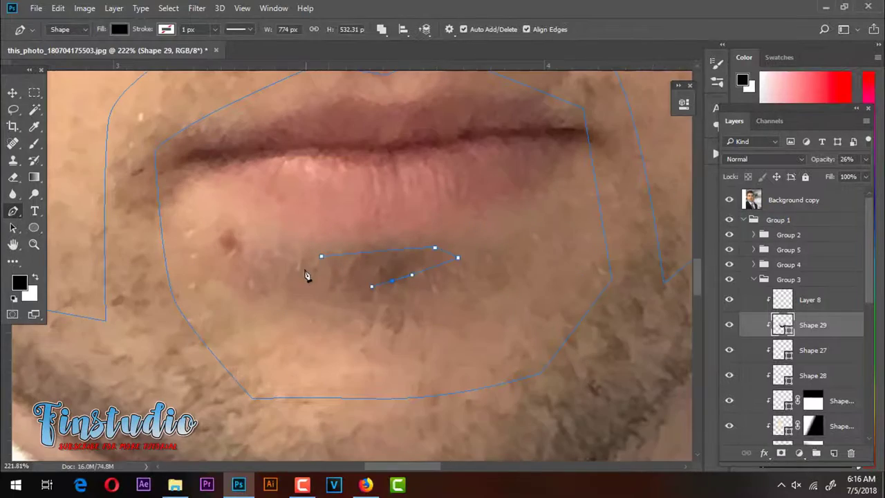
left_click(729, 199)
scroll(337, 243, "down", 8)
left_click(730, 200)
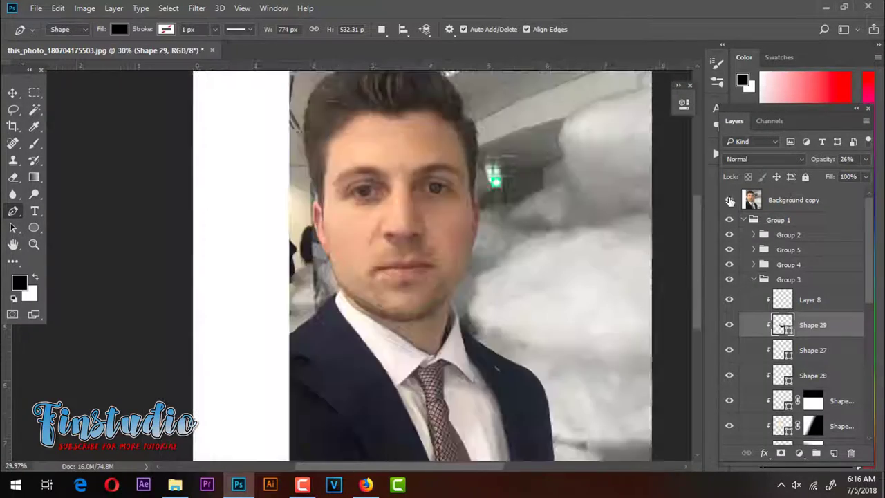
- Duplicate goatee Shape 29, clip the copy and fill it with sampled skin tone
key("ctrl+j")
key("ctrl+alt+g")
double_click(783, 350)
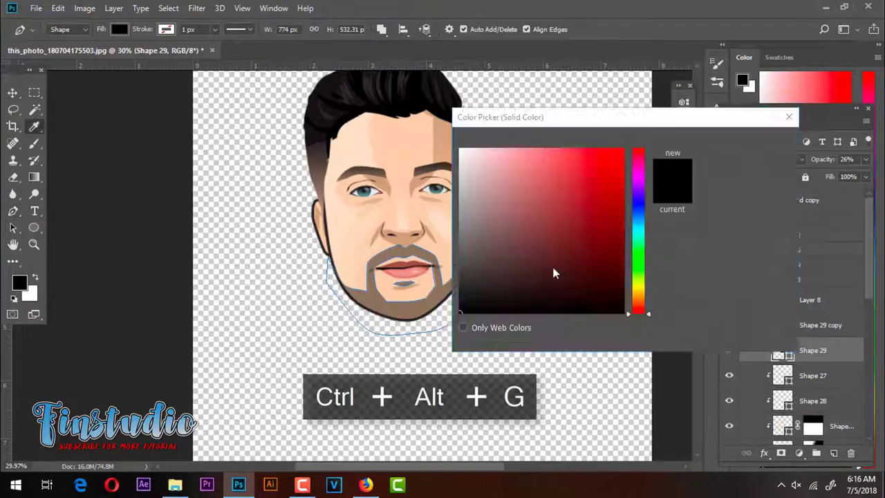
left_click(360, 262)
left_click(754, 142)
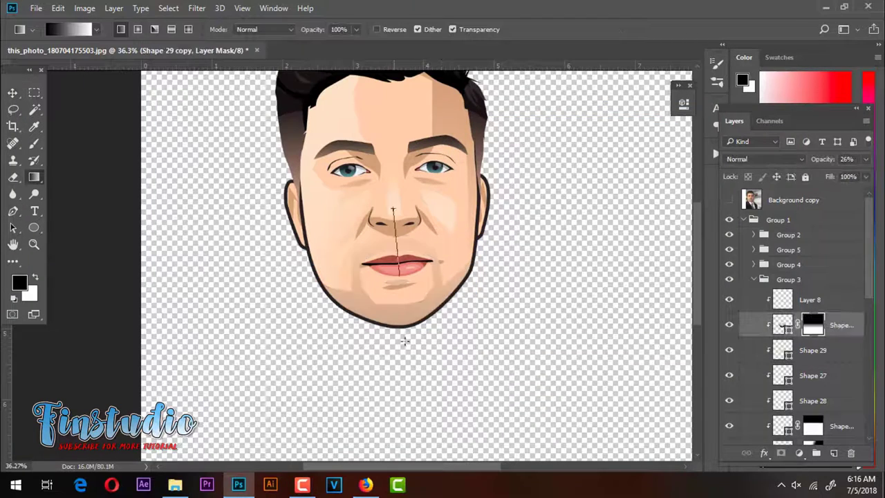
key("p")
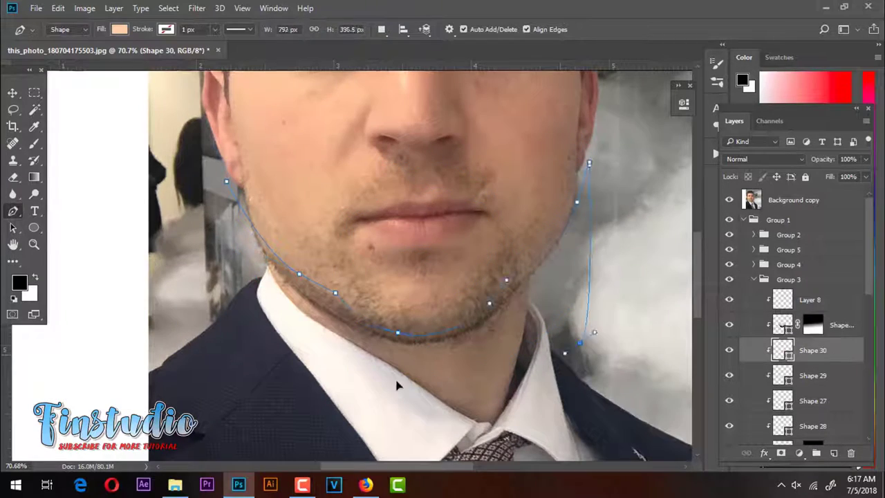
- Group the layers and give the neck shape a Stroke outline effect
double_click(782, 350)
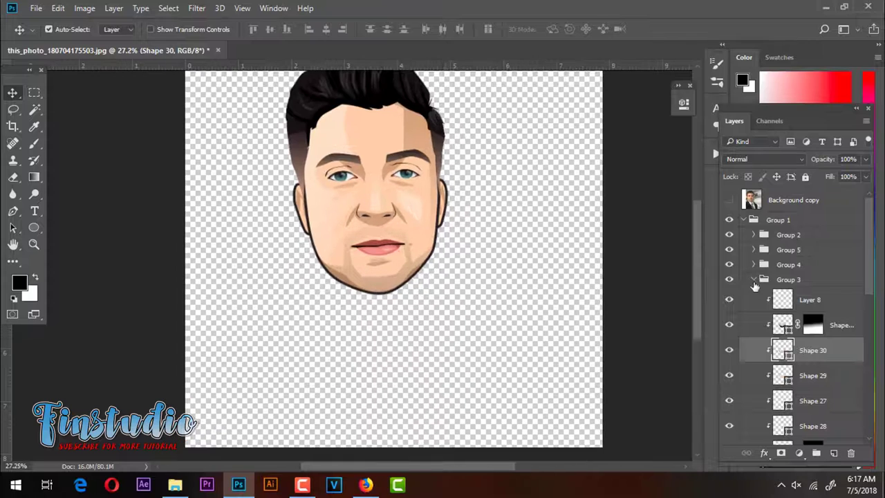
key("ctrl+g")
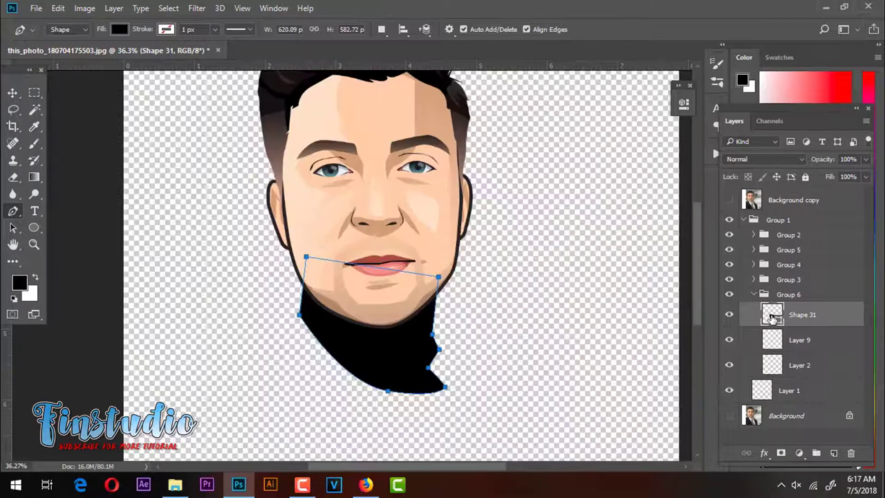
left_click(764, 453)
left_click(790, 332)
left_click(792, 145)
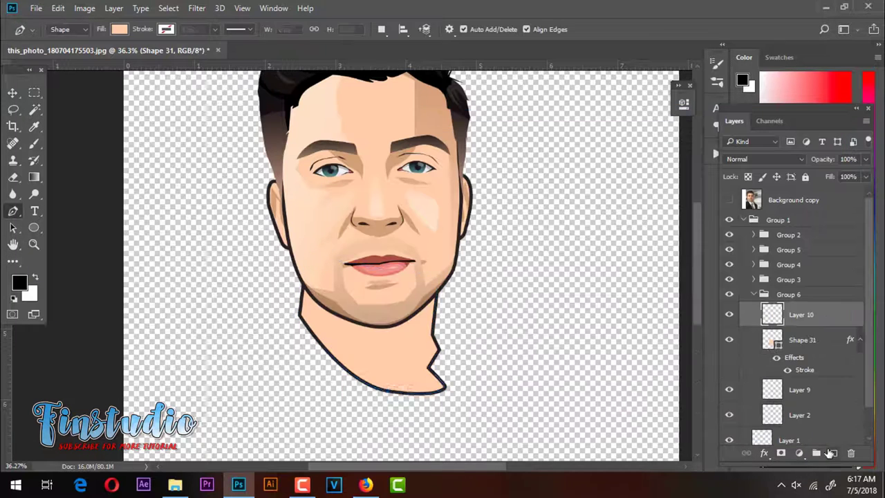
- Trace a jaw shadow shape clipped to the neck, checking it against the photo
key("ctrl+alt+g")
left_click(728, 200)
scroll(306, 280, "up", 2)
left_click(292, 324)
left_click(303, 271)
left_click_drag(469, 232, 474, 220)
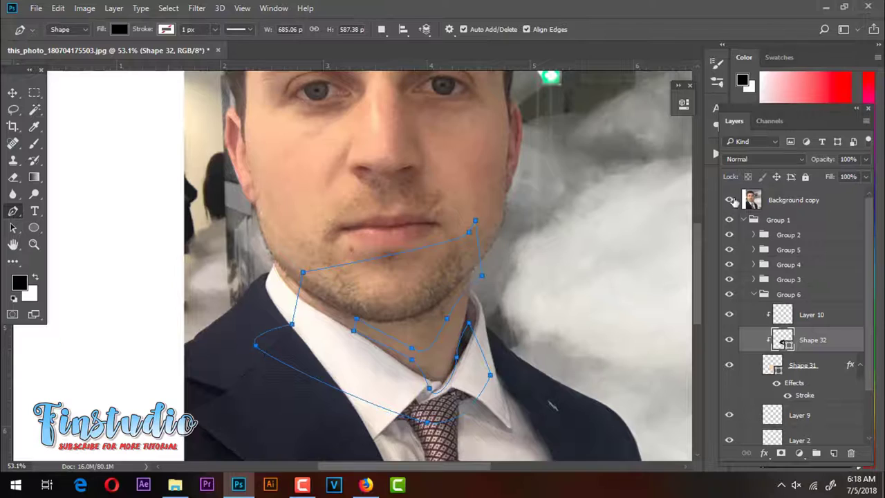
left_click(729, 200)
scroll(514, 272, "down", 3)
- Pen-trace the dark suit jacket outline, curving it at the shoulder, in a new layer group
left_click(816, 452)
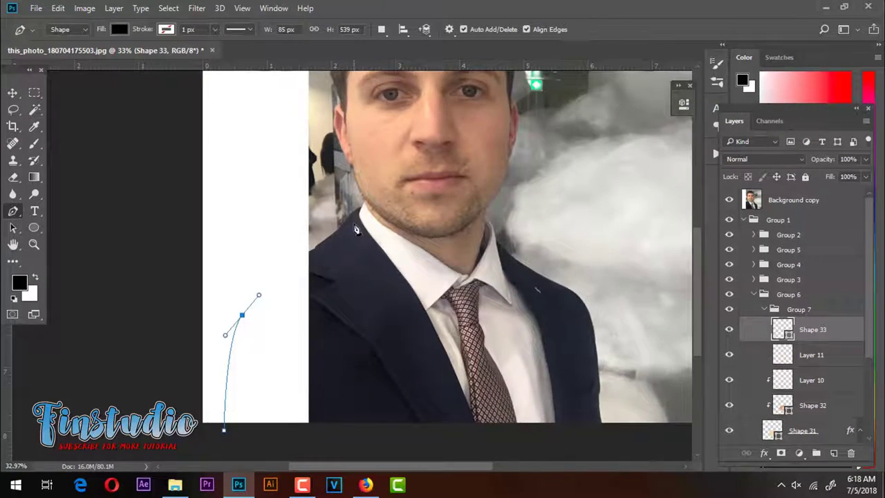
left_click(309, 258)
scroll(309, 257, "up", 1)
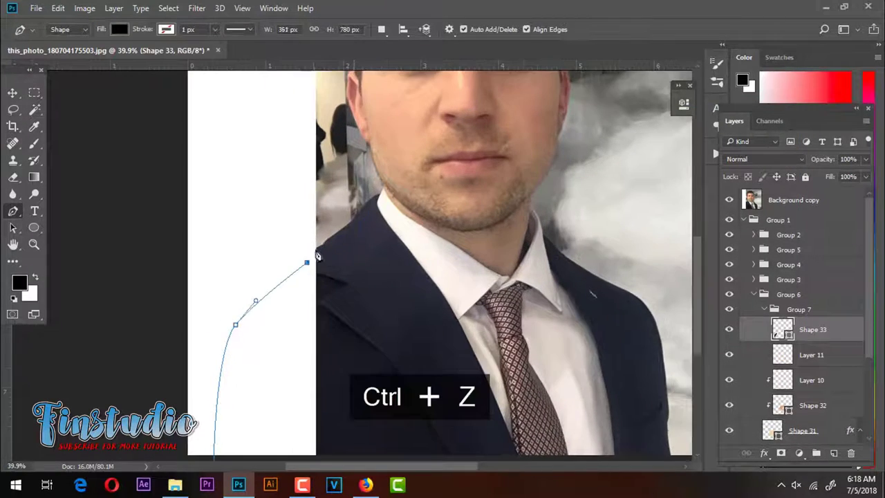
left_click_drag(379, 214, 332, 175)
left_click(404, 273)
left_click(483, 440)
left_click(562, 447)
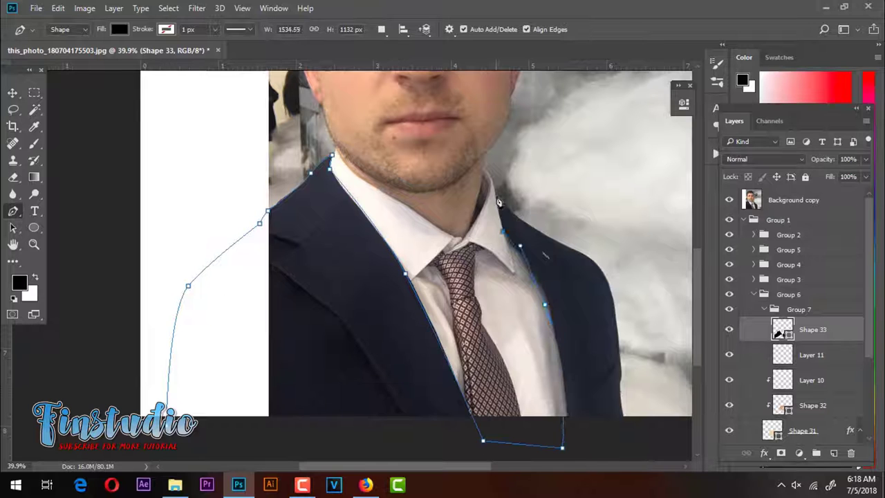
left_click(603, 278)
left_click(623, 413)
scroll(565, 125, "down", 1)
left_click(523, 408)
left_click(305, 385)
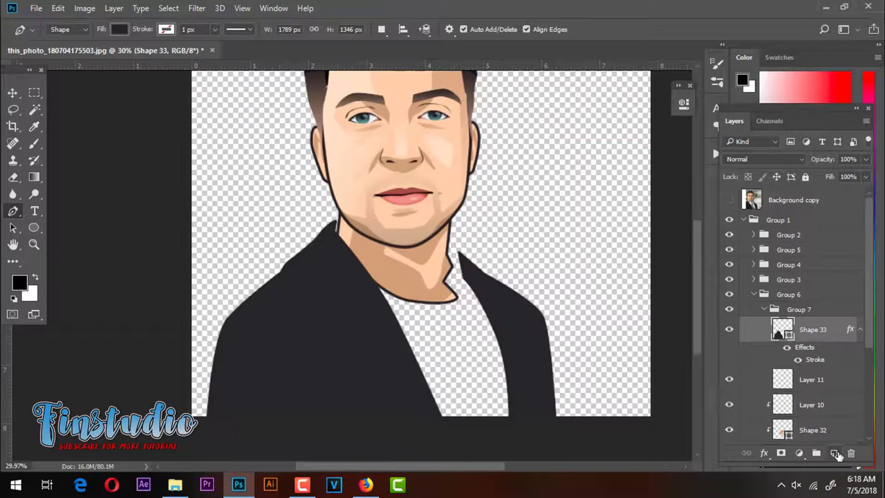
- Clip a new layer to the jacket and trace the stroked left lapel outline
key("ctrl+alt+g")
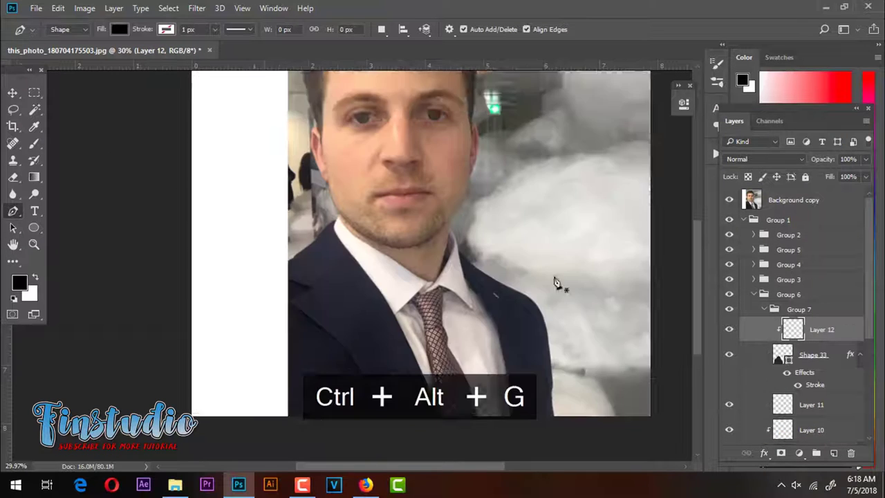
scroll(280, 284, "up", 5)
left_click(297, 300)
scroll(436, 413, "down", 3)
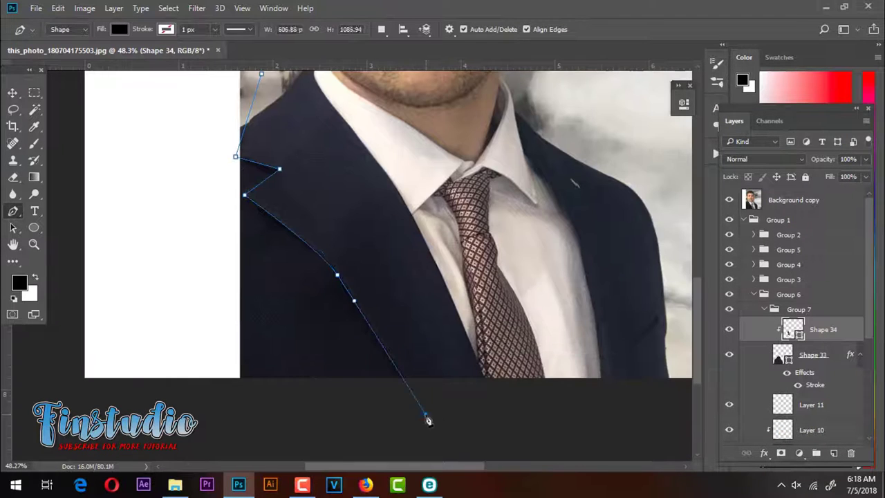
left_click(620, 420)
scroll(629, 373, "up", 2)
key("ctrl+z")
left_click(519, 143)
scroll(518, 143, "down", 2)
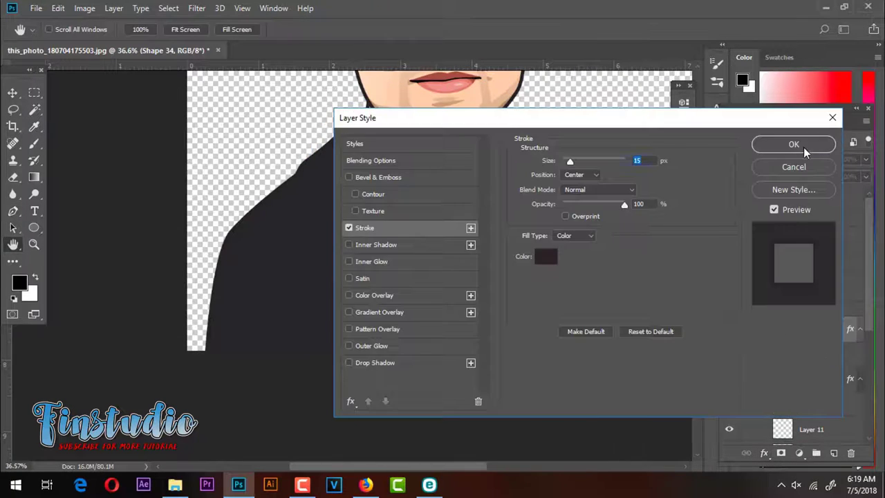
left_click(793, 143)
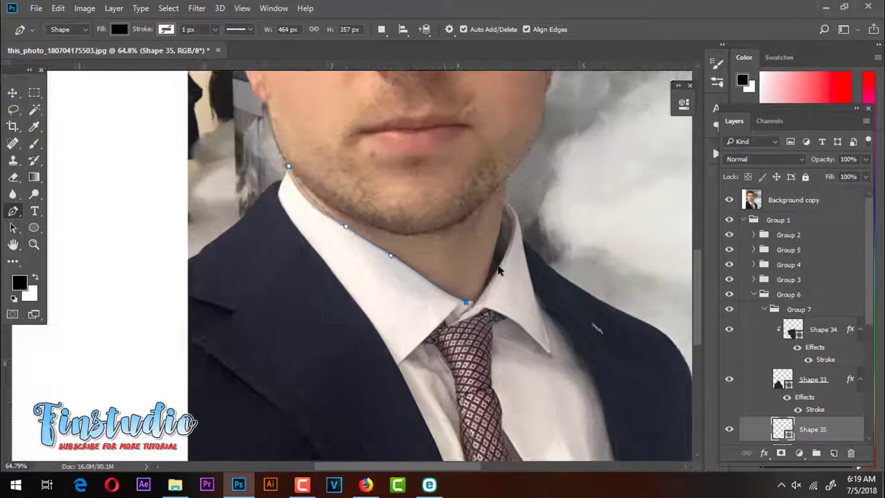
- Step back through the collar path and clip the new layers to the shirt shape
key("ctrl+z")
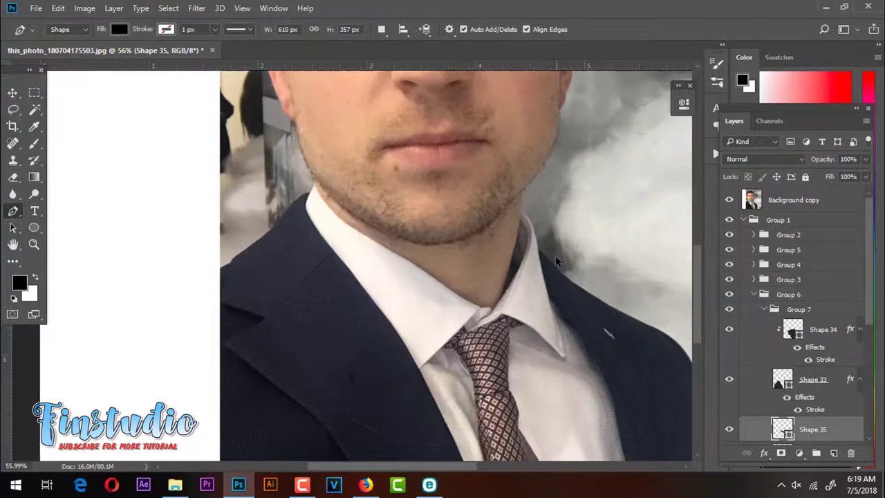
key("ctrl+alt+z")
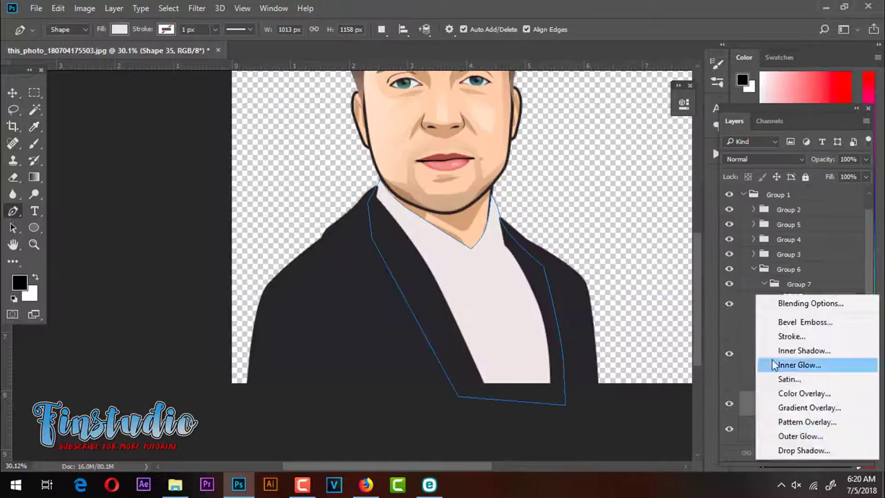
key("ctrl+alt+g")
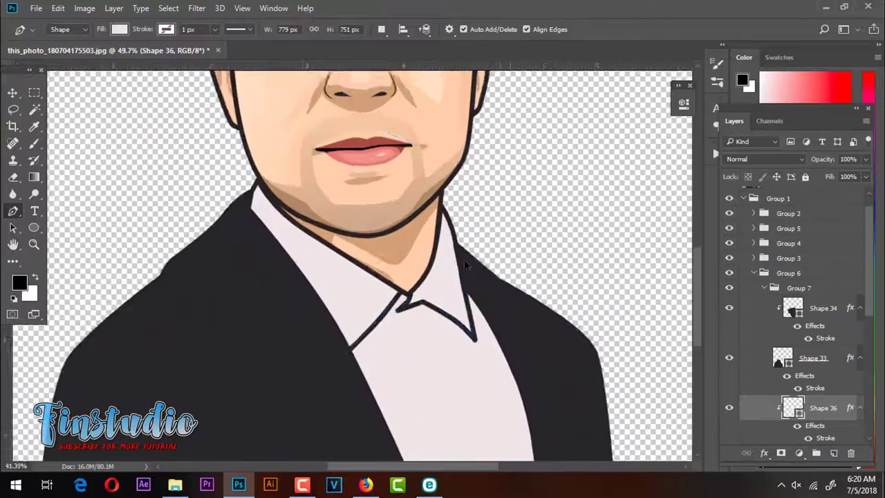
scroll(496, 259, "down", 2)
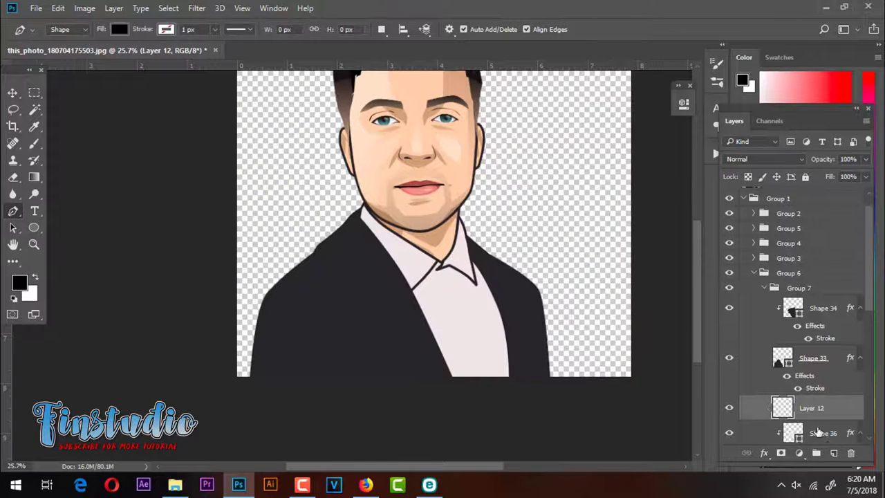
key("ctrl+alt+g")
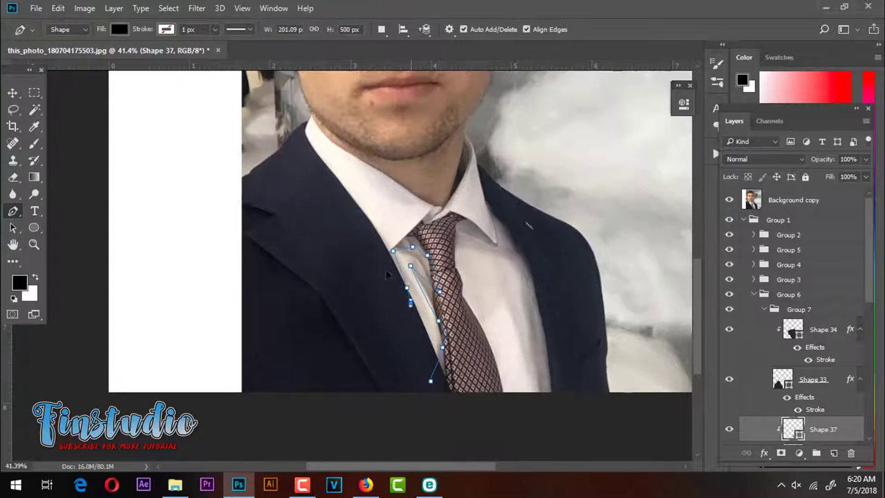
- Trace a black shadow shape across the shirt, around the tie knot and right collar
left_click(269, 102)
left_click(485, 97)
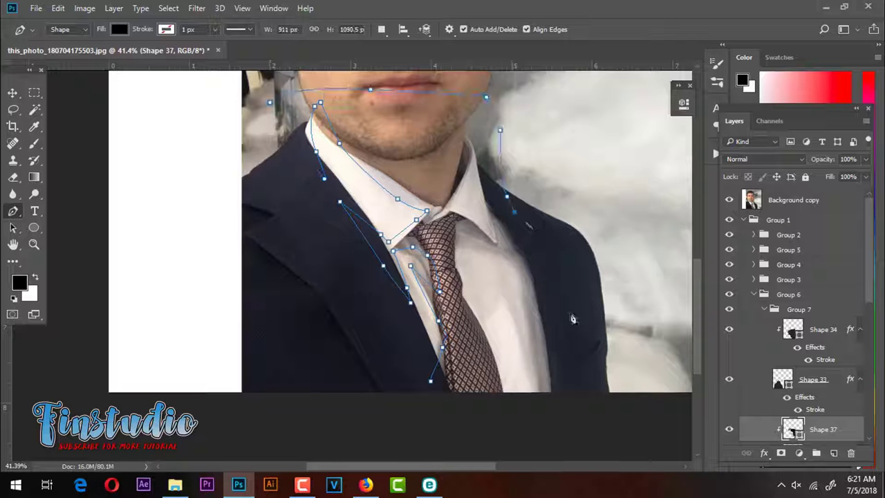
left_click(569, 312)
left_click(568, 427)
left_click(527, 365)
left_click(476, 246)
scroll(445, 255, "up", 2)
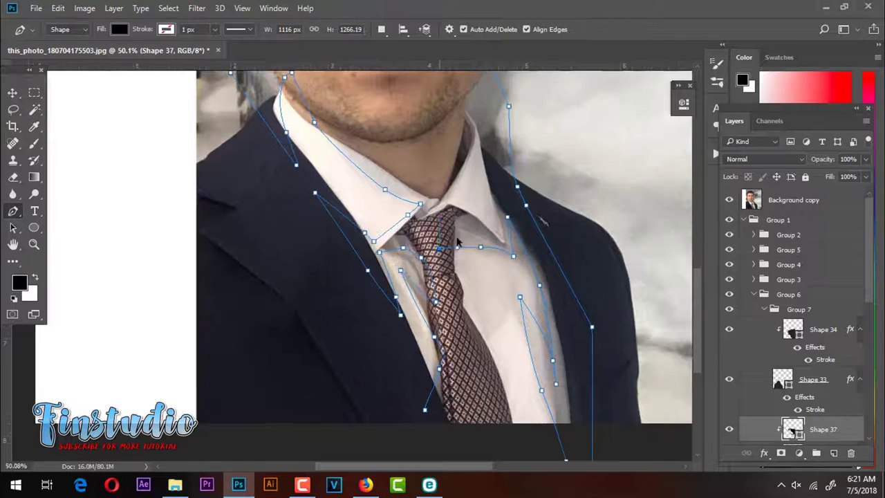
left_click(504, 239)
left_click(474, 147)
left_click(448, 194)
scroll(446, 171, "down", 3)
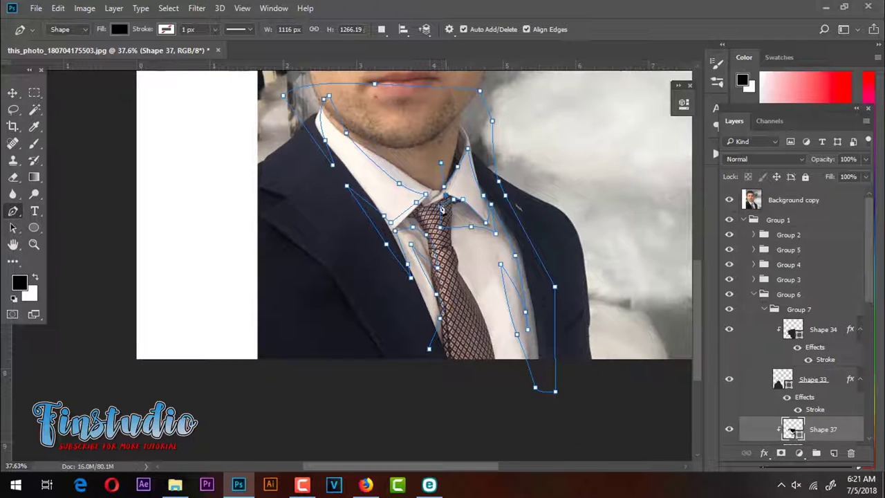
left_click(429, 348)
- Hide the reference photo and fade the black shirt shadows to translucent
left_click(729, 200)
left_click(864, 159)
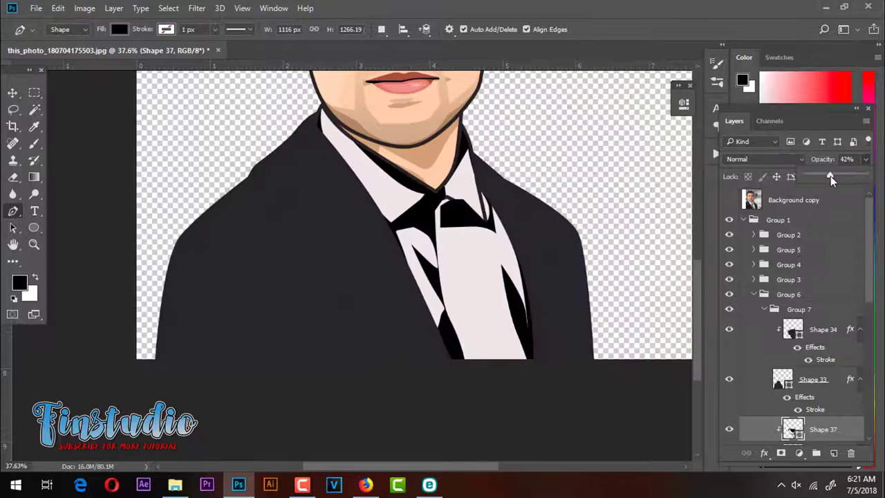
left_click_drag(867, 176, 814, 178)
scroll(445, 241, "down", 2)
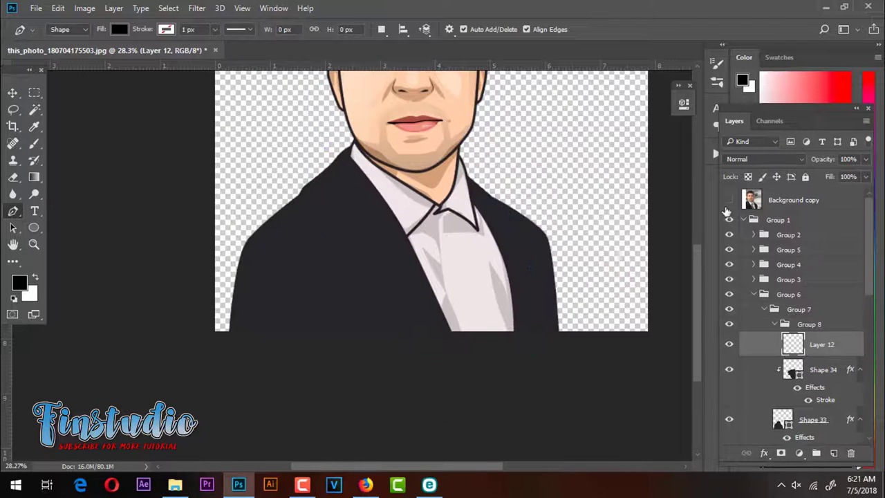
- Show the reference photo and trace the tie around its knot and down the right edge
left_click(729, 199)
scroll(429, 228, "up", 4)
left_click(355, 245)
left_click(400, 219)
left_click(461, 190)
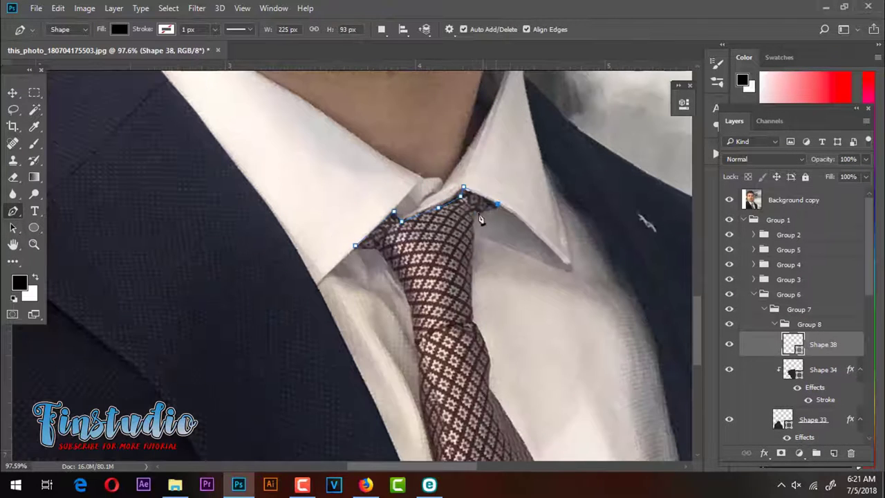
left_click(496, 204)
scroll(480, 207, "down", 2)
scroll(480, 190, "down", 1)
left_click(476, 190)
left_click(539, 329)
- Trace across the tie's bottom and up its left edge to close the tie shape
left_click(557, 428)
left_click(477, 430)
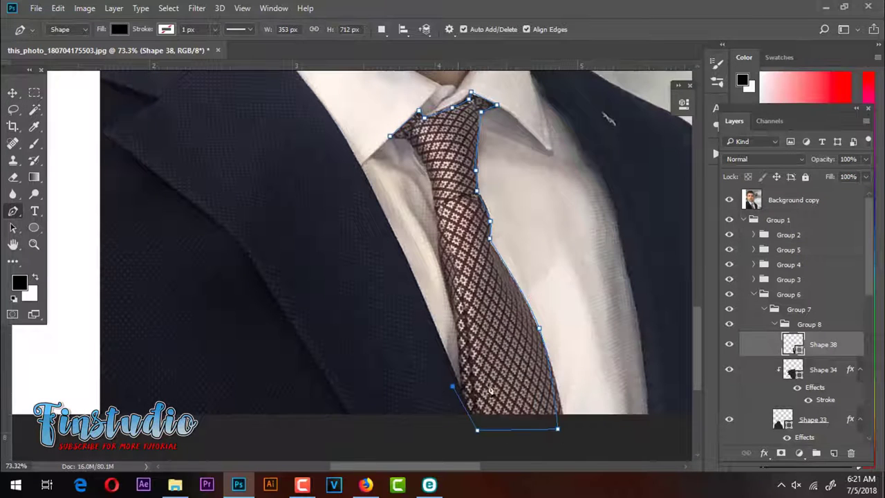
key("ctrl+z")
left_click(450, 304)
left_click(435, 207)
left_click(391, 136)
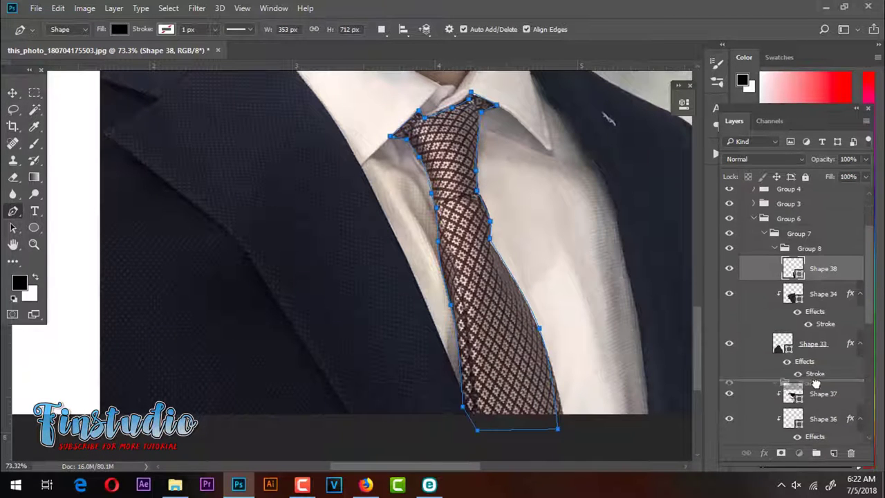
- Hide the reference photo and fill the tie shape with dark brown
left_click(728, 200)
scroll(512, 178, "down", 2)
scroll(513, 178, "up", 3)
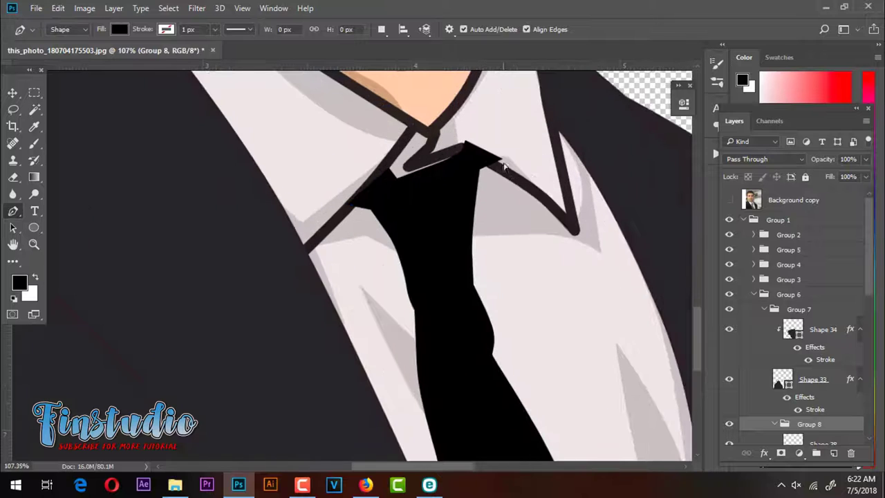
left_click(503, 164, "ctrl")
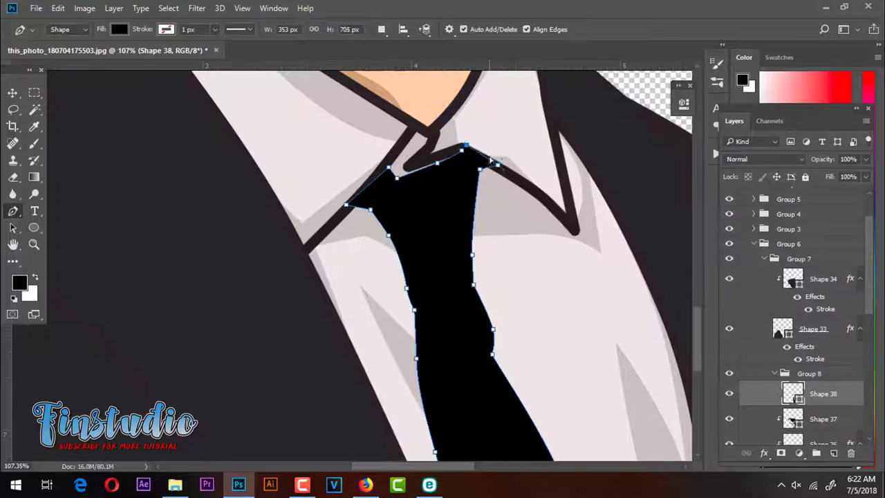
scroll(460, 189, "down", 2)
scroll(461, 189, "down", 1)
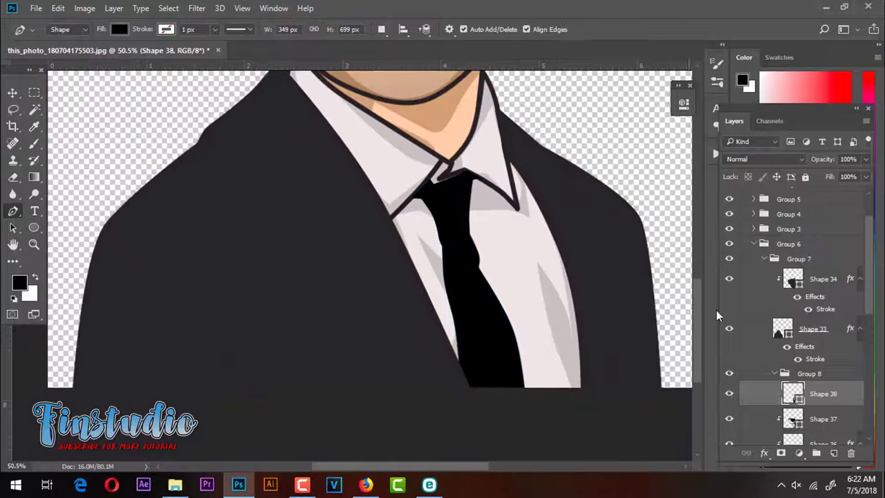
double_click(793, 394)
left_click(488, 270)
left_click(753, 142)
- Give the tie a 15 px Stroke outline and clip a new knot layer to it
left_click(764, 453)
left_click(790, 330)
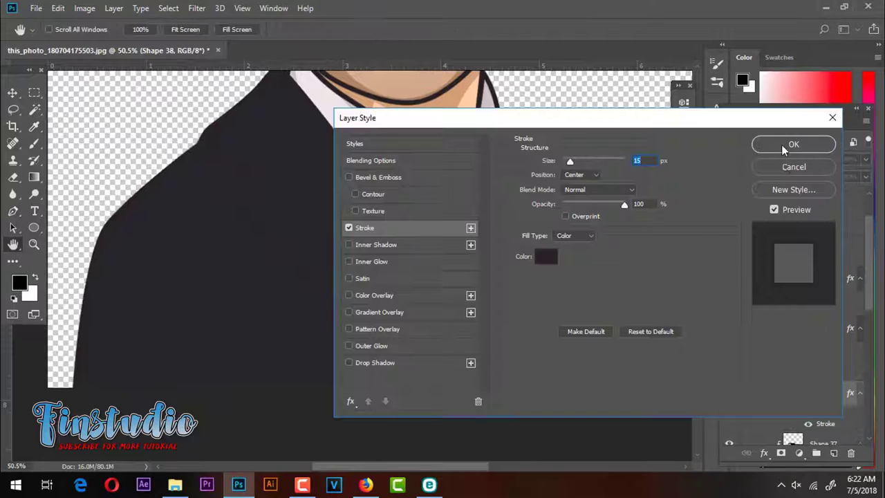
left_click(790, 145)
scroll(448, 176, "up", 3)
scroll(448, 177, "down", 2)
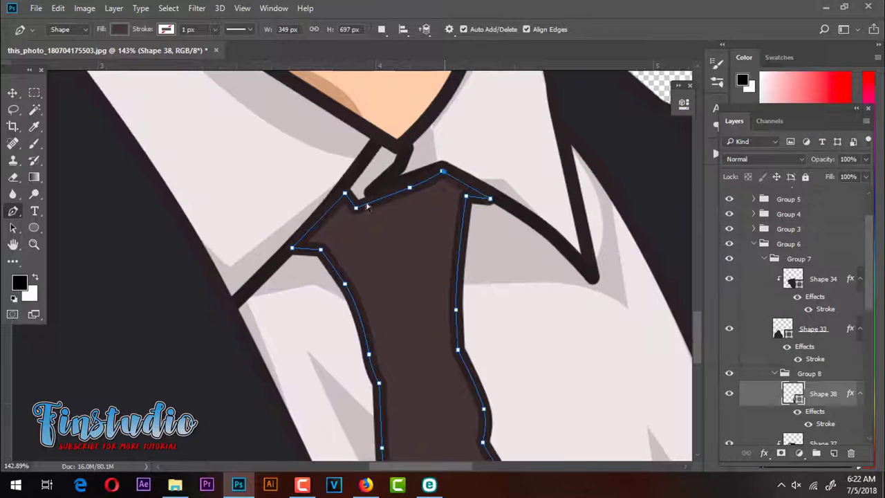
scroll(412, 217, "down", 2)
scroll(412, 217, "down", 1)
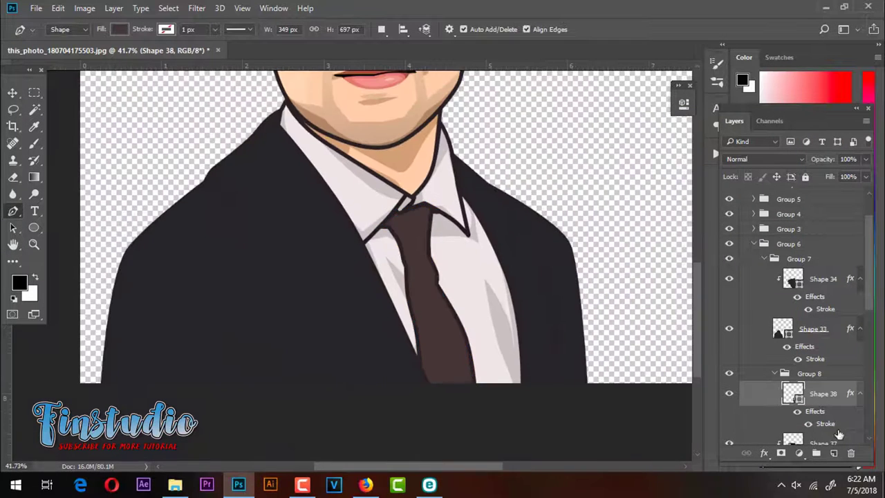
key("ctrl+alt+g")
- Pen-draw the tie knot shape with a curved bottom edge
scroll(426, 301, "up", 2)
left_click(387, 200)
left_click(364, 247)
left_click(374, 298)
left_click(426, 293)
left_click(463, 272)
left_click(450, 228)
left_click(416, 191)
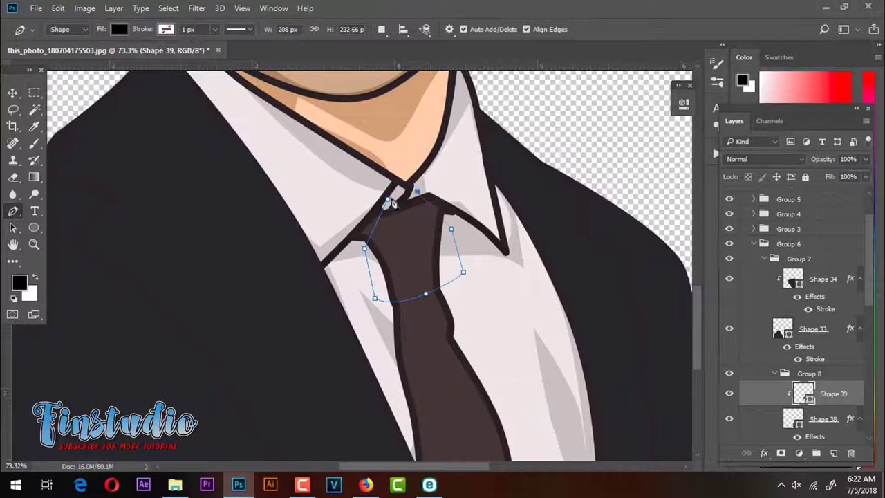
left_click(387, 200)
left_click_drag(815, 359, 830, 393)
- Fill the knot with the tie's sampled brown colour
double_click(799, 397)
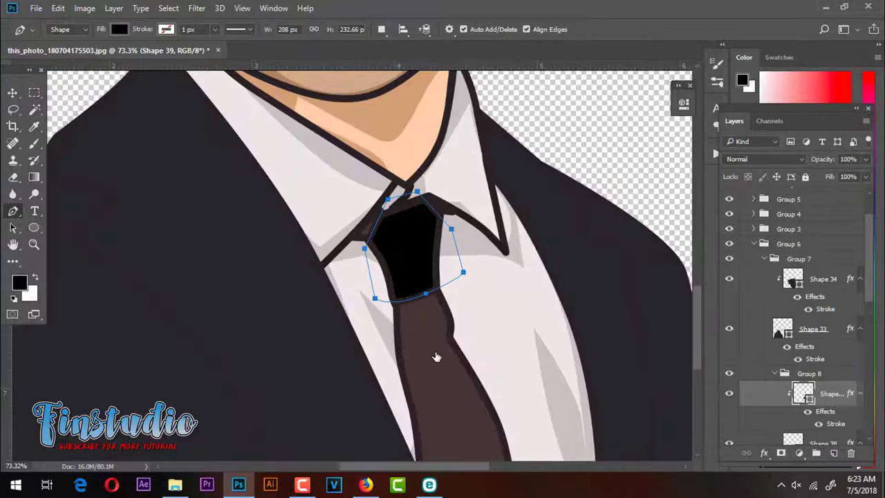
left_click(434, 355)
left_click(752, 141)
scroll(511, 228, "down", 4)
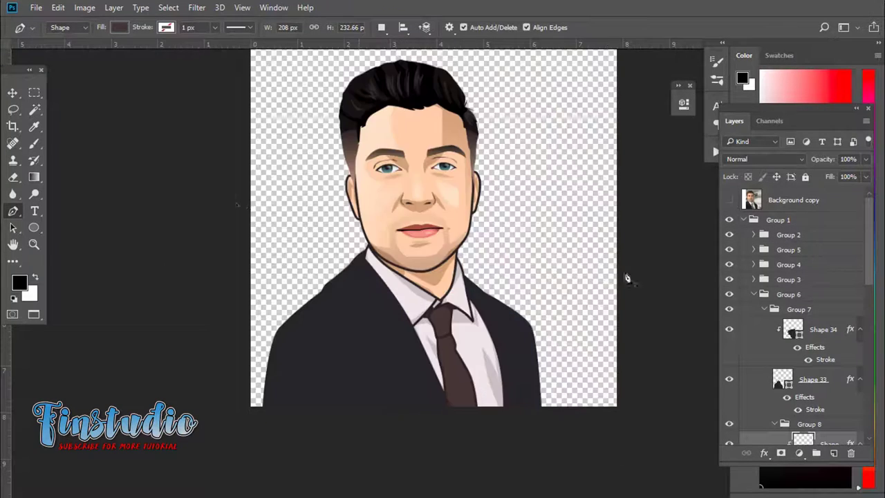
key("v")
scroll(456, 376, "up", 3)
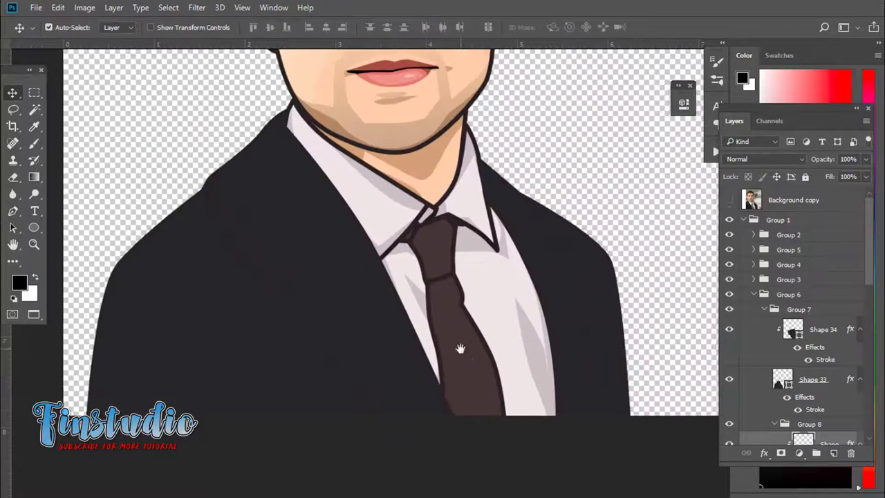
- Start a tie shading shape clipped to the tie, tracing around the knot
left_click(834, 453)
key("ctrl+alt+g")
key("p")
left_click(389, 255)
left_click(413, 209)
left_click(444, 209)
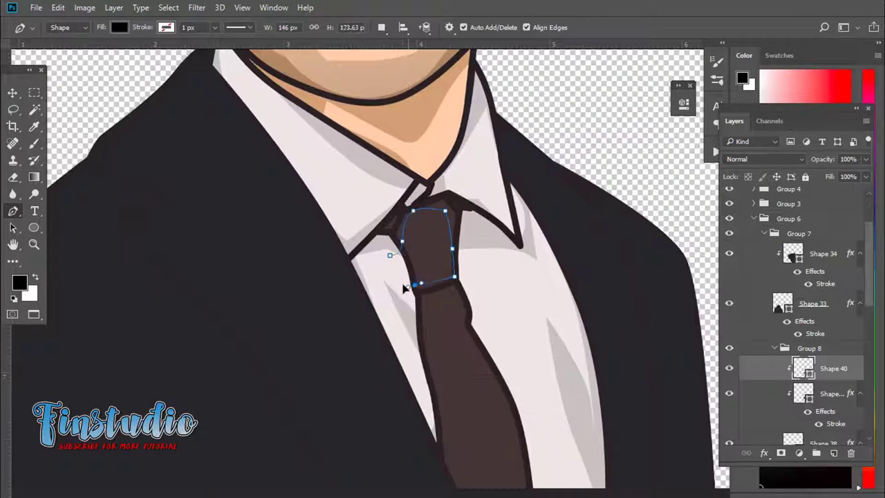
left_click(453, 275)
scroll(404, 276, "down", 3)
- Extend the shading outline down the tie, close it, and set opacity to 27%
left_click(417, 227)
left_click(423, 205)
left_click(527, 349)
left_click(495, 102)
left_click(413, 80)
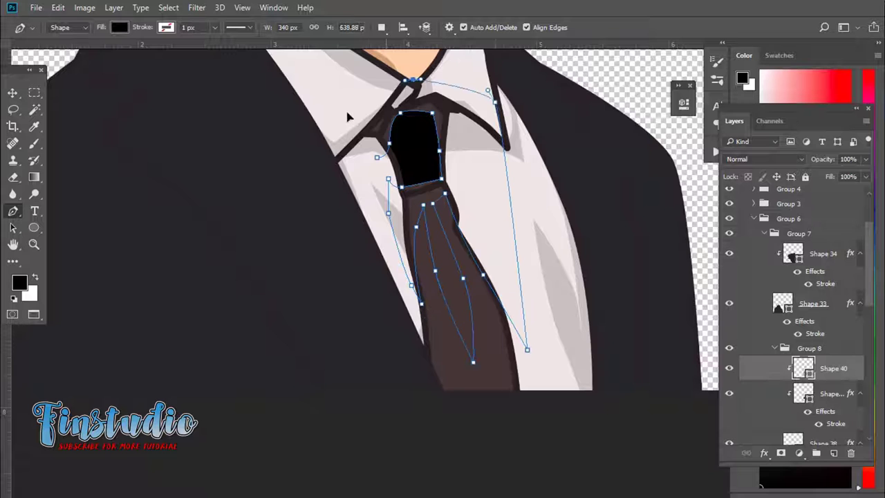
left_click(344, 114)
left_click(377, 158)
left_click_drag(865, 159, 821, 178)
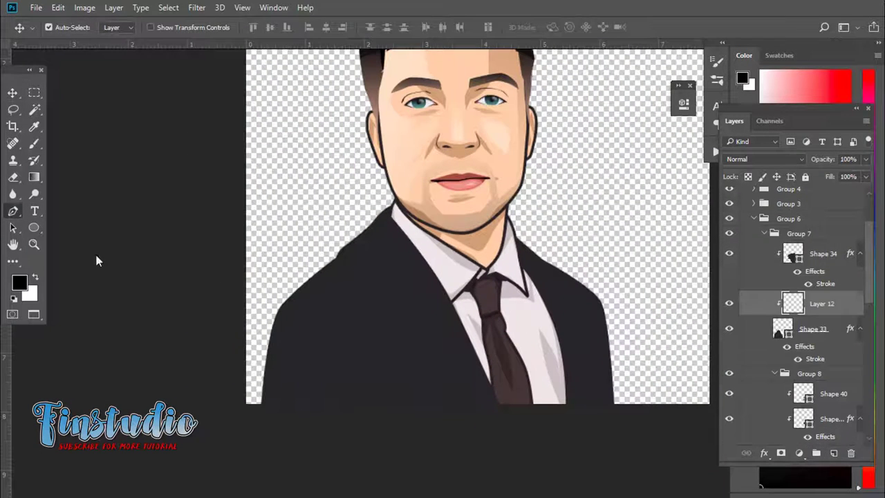
- Trace a Pen shading outline down the left shoulder and across the jacket bottom
key("p")
left_click(268, 300)
left_click(311, 358)
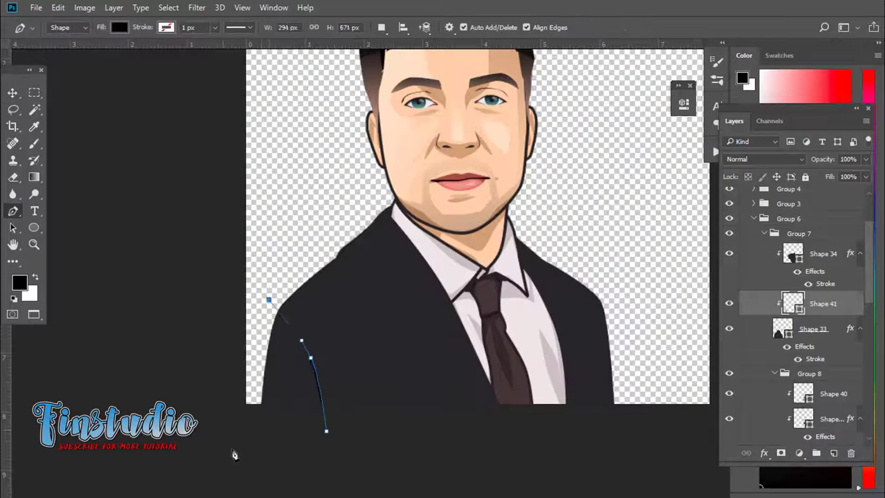
left_click(325, 431)
left_click(447, 442)
left_click(602, 442)
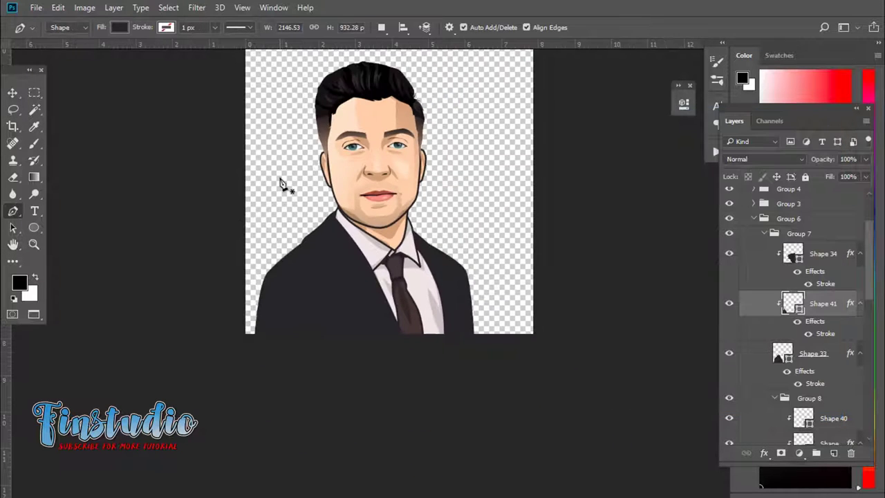
scroll(387, 270, "up", 2)
- Add a new layer clipped to the suit shape and begin a shadow outline along the lapel
left_click(833, 453)
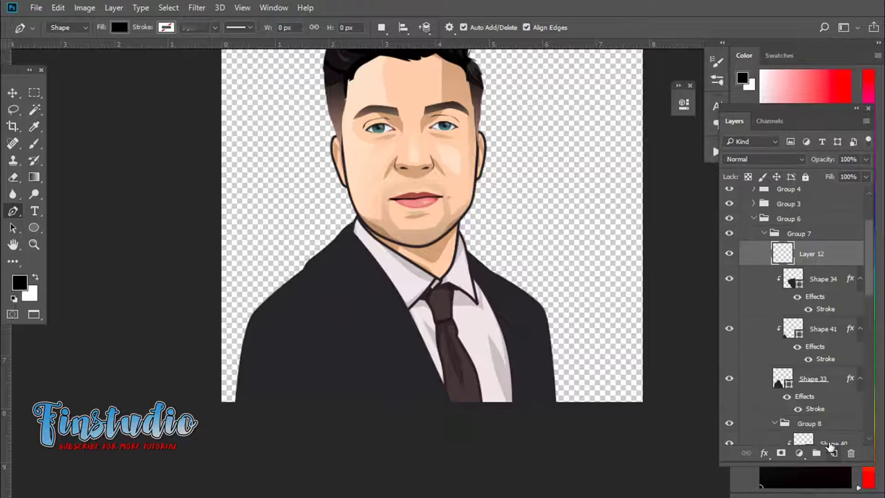
key("ctrl+alt+g")
scroll(242, 325, "up", 2)
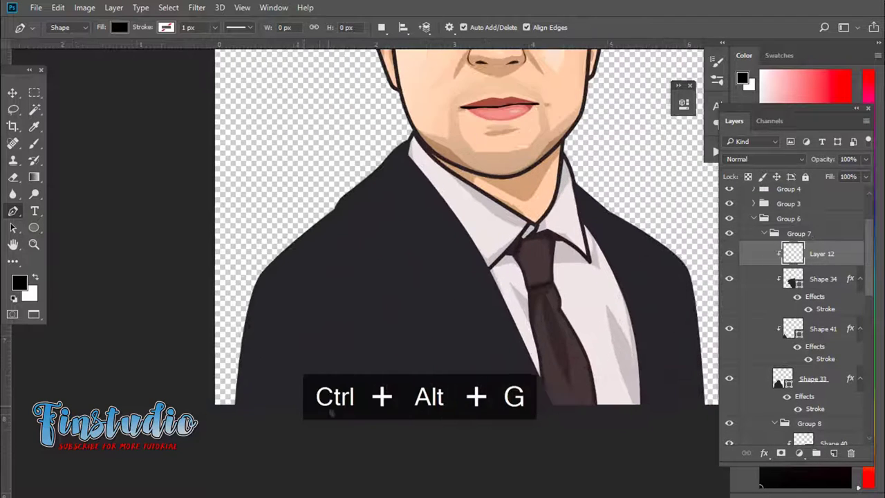
left_click(279, 311)
left_click(506, 429)
left_click(421, 319)
left_click(355, 259)
left_click_drag(323, 218, 344, 149)
- Continue the shadow outline past the tie, up the right collar and around the right shoulder
left_click(474, 371)
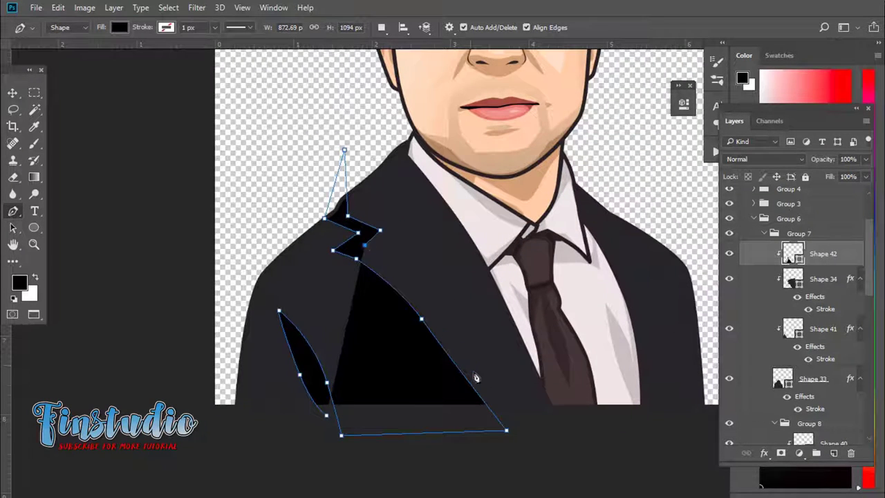
left_click(524, 413)
left_click(568, 359)
left_click(545, 292)
left_click(504, 108)
left_click(568, 326)
left_click(592, 385)
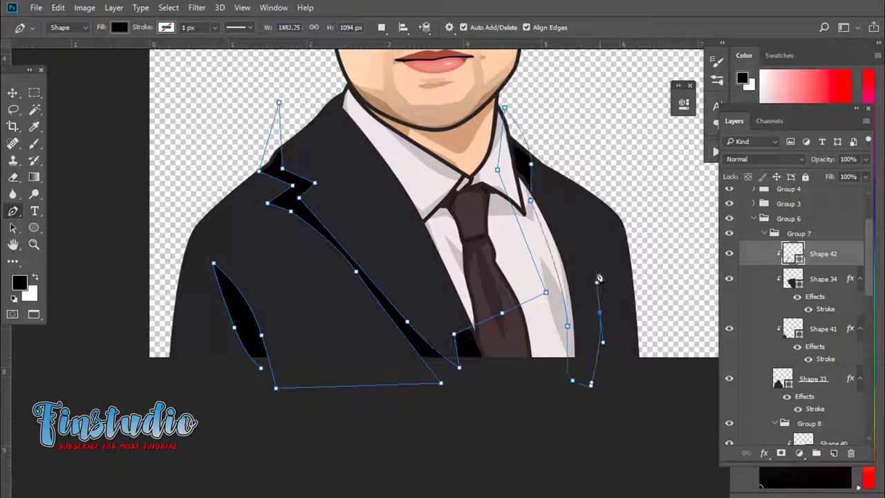
left_click(597, 253)
scroll(593, 218, "up", 1)
left_click(606, 388)
left_click(641, 419)
left_click(579, 168)
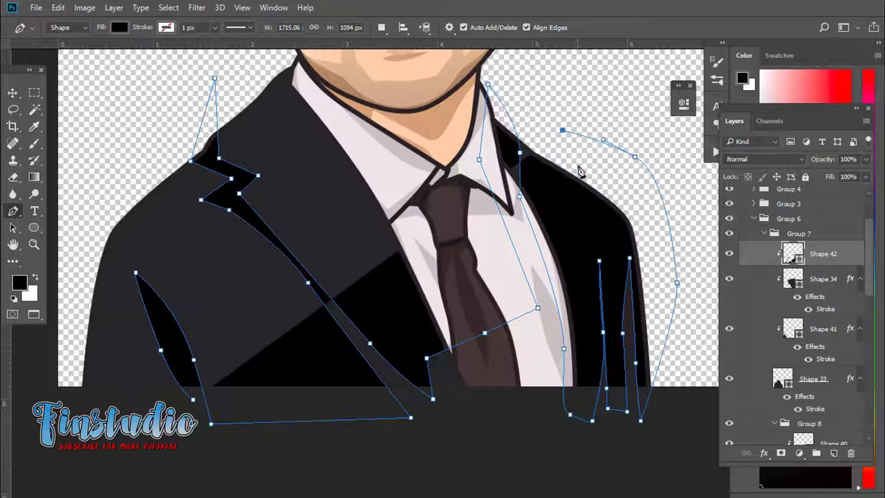
left_click(628, 109)
- Close the shadow shape along the jacket bottom and set its opacity to 26%
scroll(642, 333, "down", 2)
left_click(549, 395)
left_click(276, 391)
left_click(239, 371)
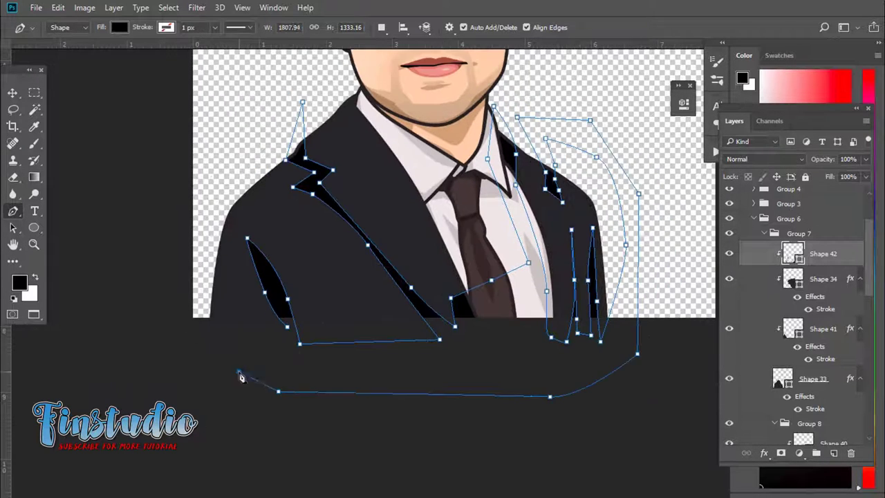
left_click(246, 239)
key("Return")
left_click_drag(865, 159, 820, 177)
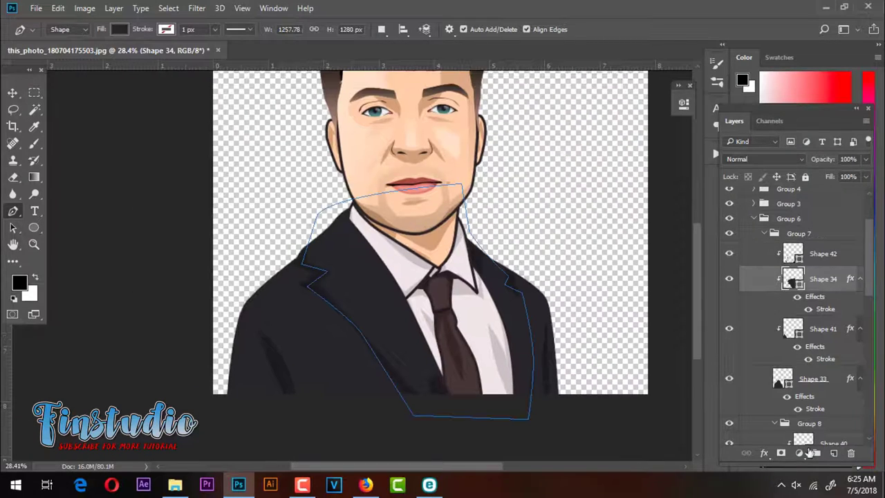
- Add a Gradient Fill layer using the Black, White gradient preset
left_click(801, 452)
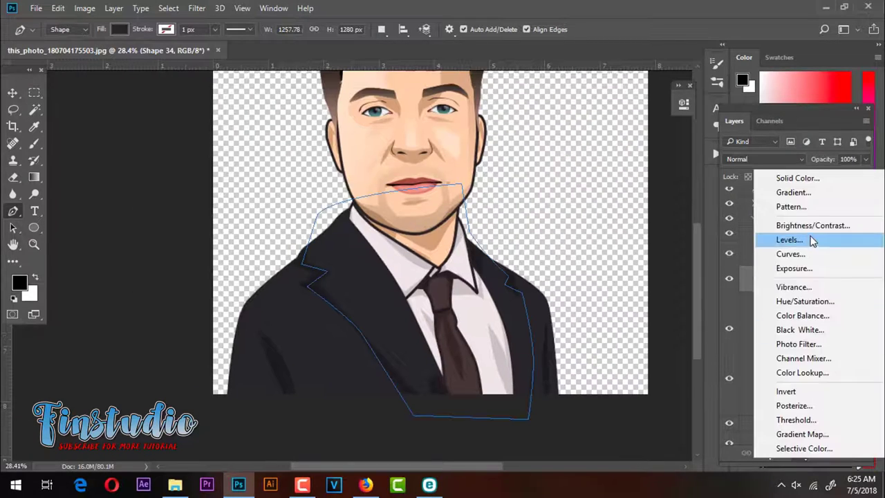
left_click(753, 184)
left_click(423, 130)
left_click(559, 89)
left_click(416, 132)
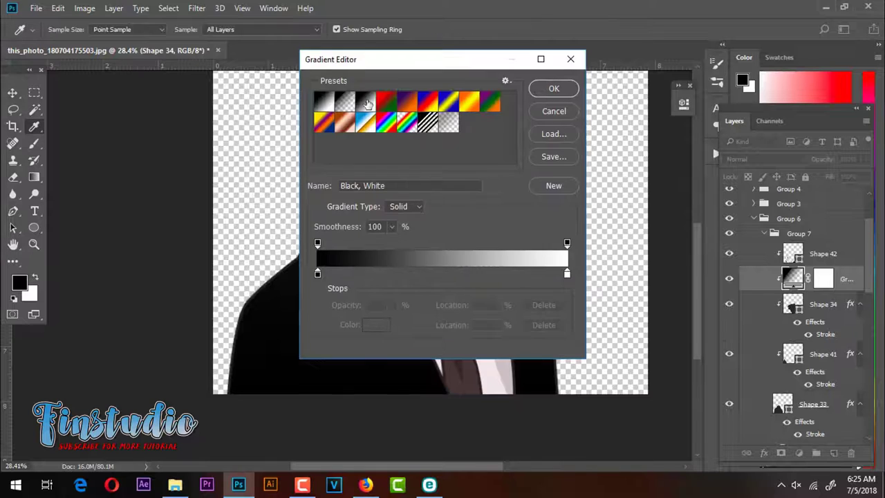
left_click(553, 89)
left_click(516, 131)
- Blend the gradient in Multiply at 36% opacity and add a new empty layer above it
left_click(760, 159)
left_click(753, 204)
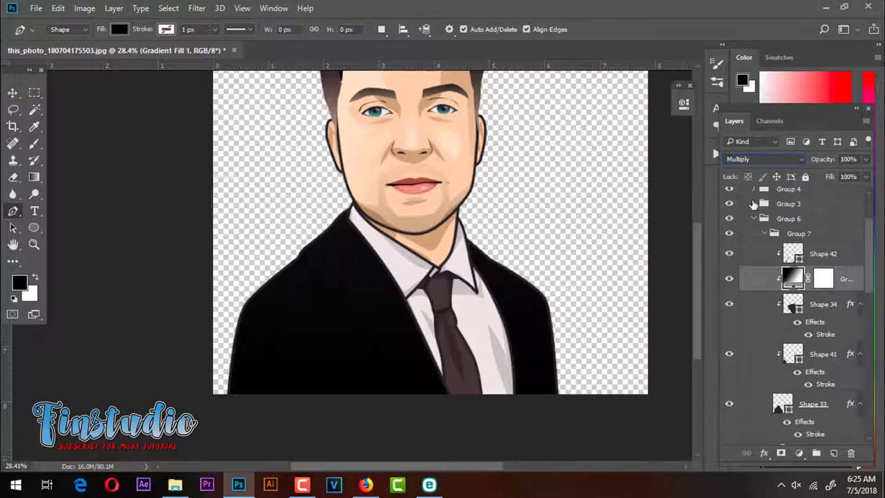
left_click(865, 159)
left_click_drag(867, 172, 826, 172)
key("v")
scroll(306, 367, "up", 3)
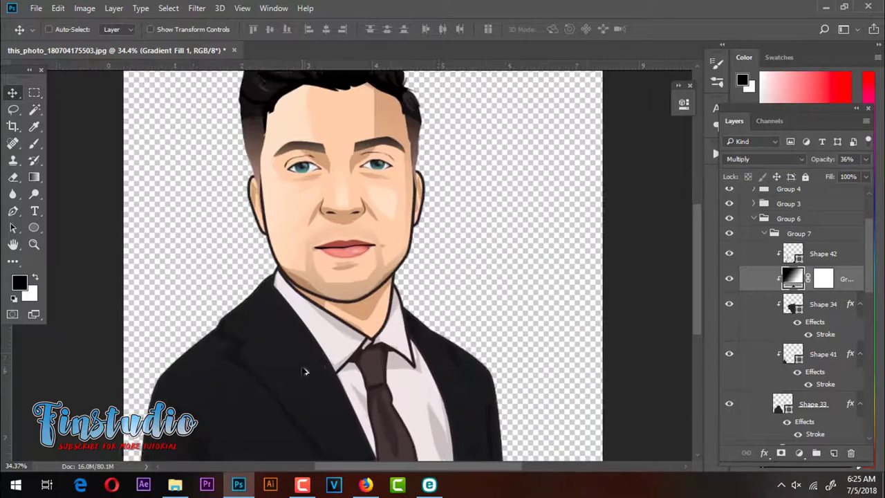
scroll(339, 346, "down", 2)
left_click(834, 452)
- Move the new layer to the top of Group 7 and start a highlight outline at the shoulder
left_click_drag(731, 254, 730, 250)
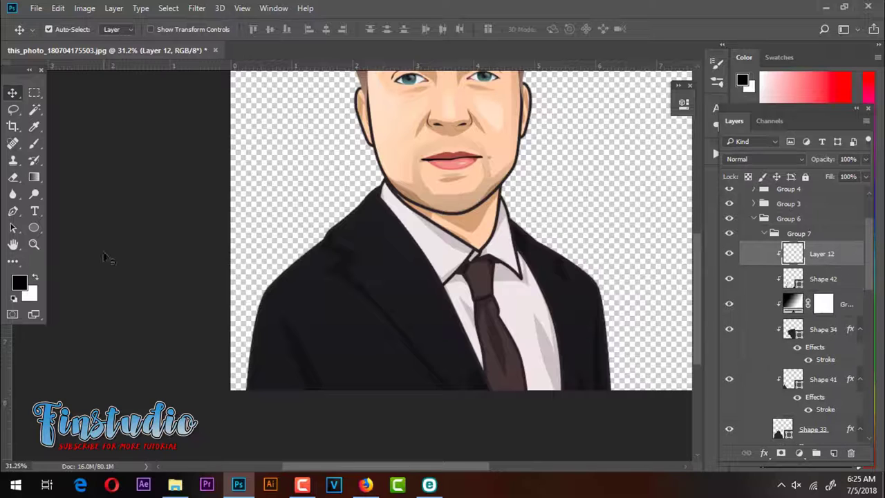
key("p")
scroll(374, 202, "up", 3)
left_click(412, 152)
left_click(352, 218)
left_click(316, 248)
- Finish the left-edge highlight outline, curving it up toward the chin and closing it
left_click_drag(309, 250, 316, 221)
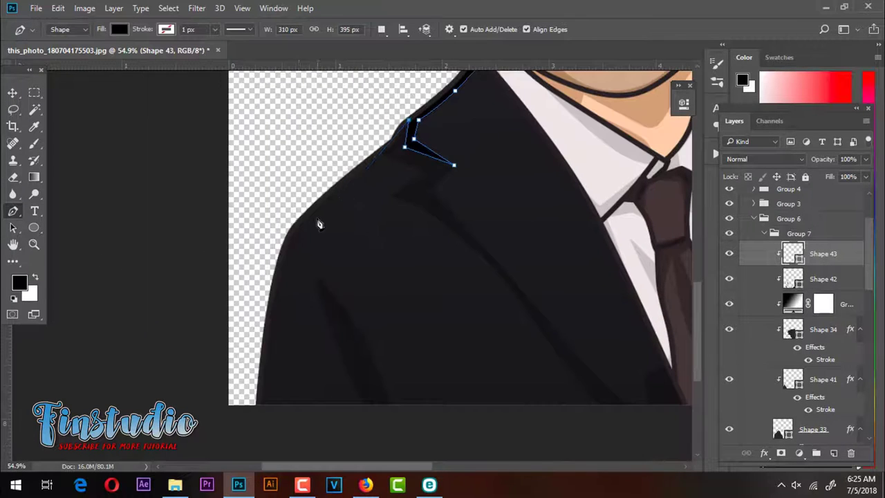
left_click(290, 237)
left_click(336, 283)
left_click(217, 365)
left_click_drag(277, 134, 297, 173)
left_click_drag(408, 136, 437, 126)
left_click(432, 150)
- Fill the highlight shape light pink and lower its opacity to 21%
double_click(792, 254)
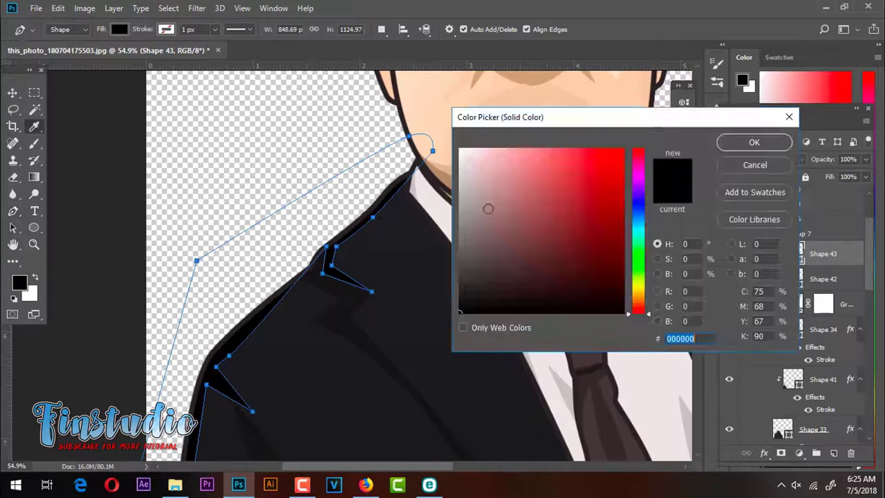
left_click(470, 172)
left_click(752, 142)
left_click_drag(866, 159, 815, 178)
left_click(380, 29)
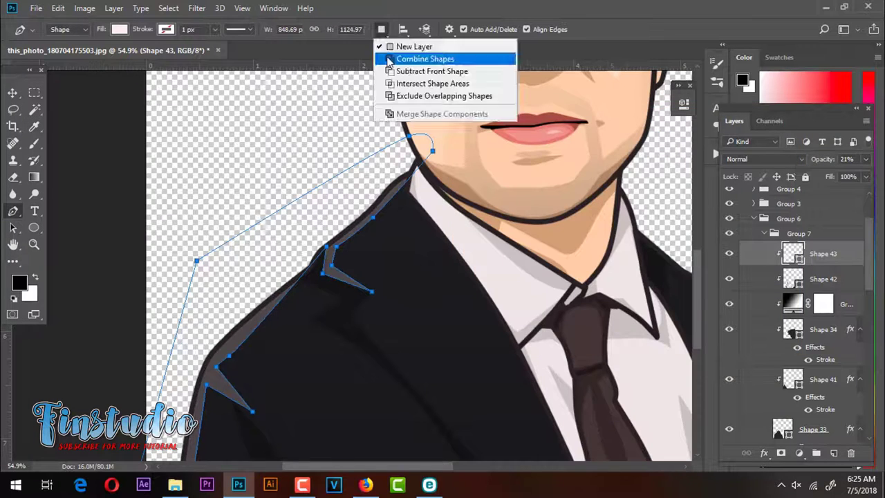
- Switch to Combine Shapes and add a highlight along the right lapel and edge
left_click(415, 57)
left_click(418, 184)
left_click(468, 239)
left_click(491, 283)
left_click(520, 310)
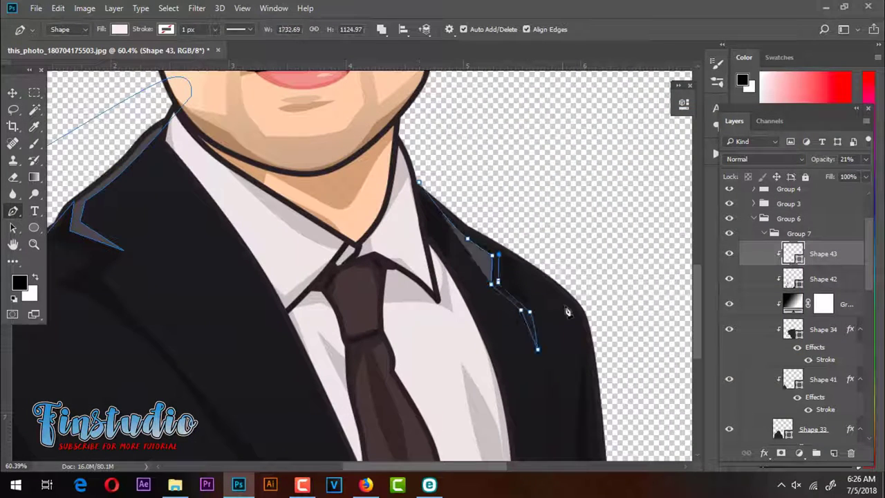
left_click(573, 365)
left_click(418, 184)
- Add a curved highlight along the left lapel to the same shape
scroll(528, 205, "down", 4)
scroll(527, 206, "up", 2)
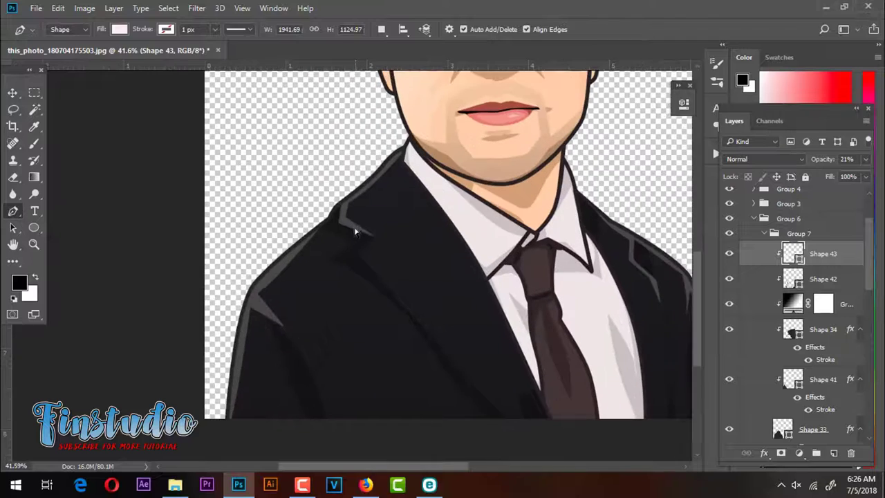
scroll(352, 227, "up", 2)
scroll(371, 259, "up", 2)
left_click(330, 268)
left_click_drag(418, 345, 454, 385)
left_click(376, 241)
scroll(262, 192, "down", 2)
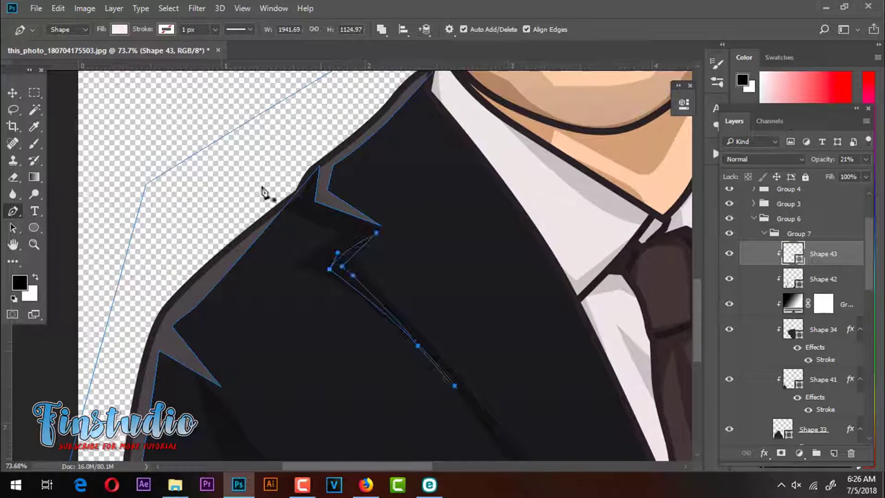
scroll(227, 184, "down", 2)
scroll(587, 184, "down", 2)
scroll(587, 184, "down", 1)
- Collapse and reopen Group 6 in the layer list to reach Layer 12
left_click(754, 219)
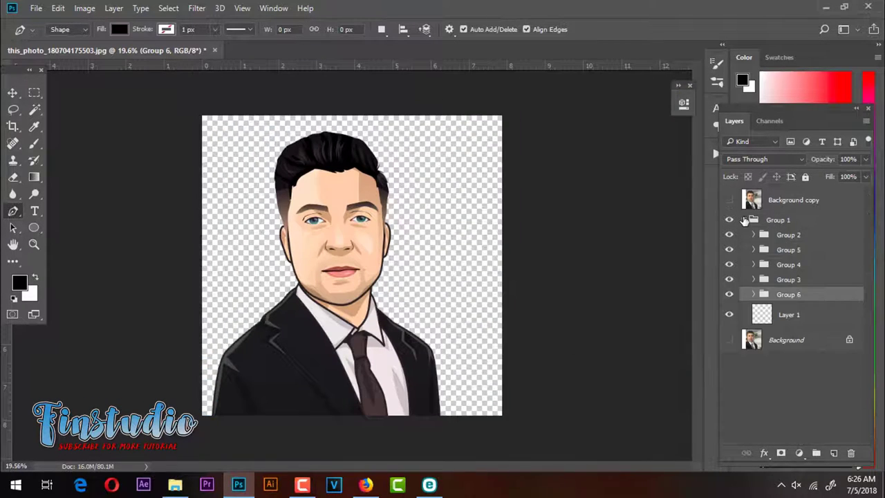
scroll(251, 355, "up", 1)
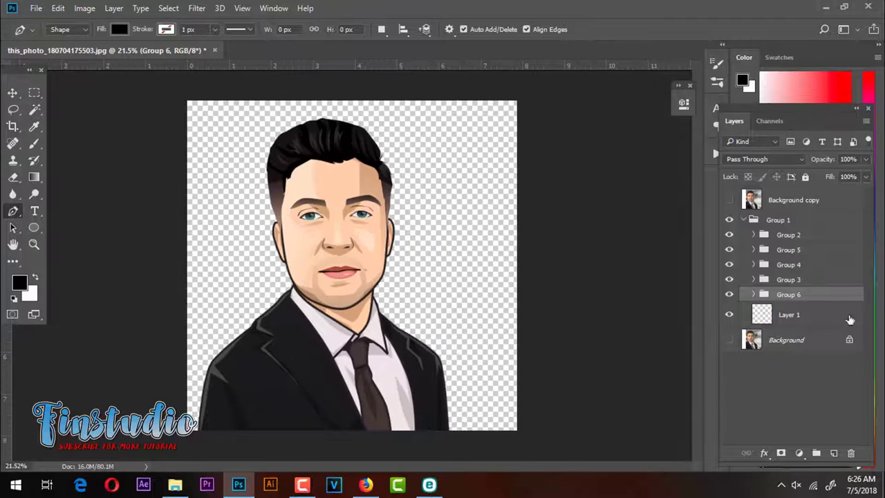
key("v")
left_click(243, 335)
- Outline a closed highlight shape over the left shoulder up to the neck
left_click(13, 211)
left_click(294, 304)
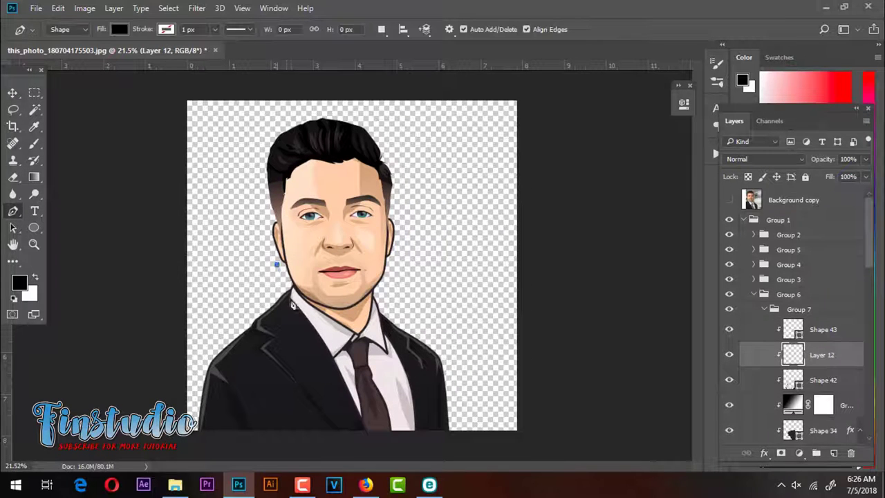
left_click(256, 351)
left_click(218, 438)
left_click(345, 245)
left_click(443, 340)
left_click(392, 312)
left_click(375, 277)
left_click(345, 245)
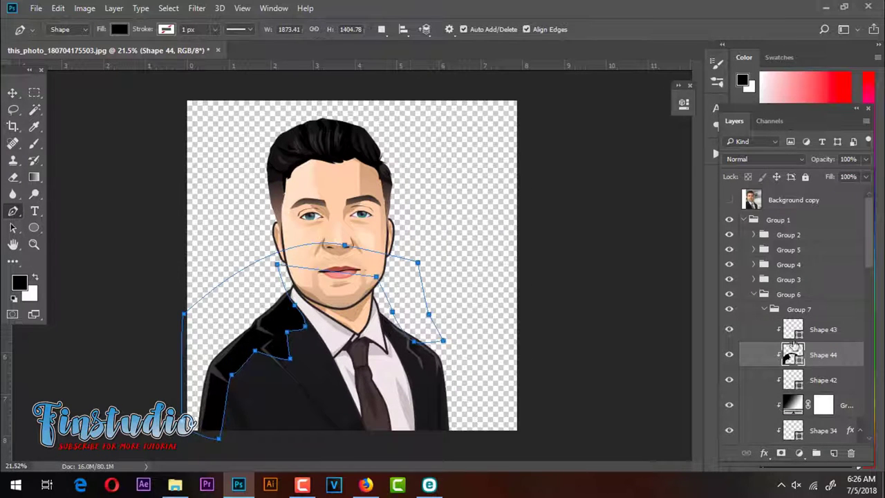
- Fill the shoulder highlight white, fade it with a gradient mask, and set opacity 12%
double_click(793, 354)
left_click(462, 150)
left_click(753, 140)
key("g")
left_click_drag(297, 304, 221, 415)
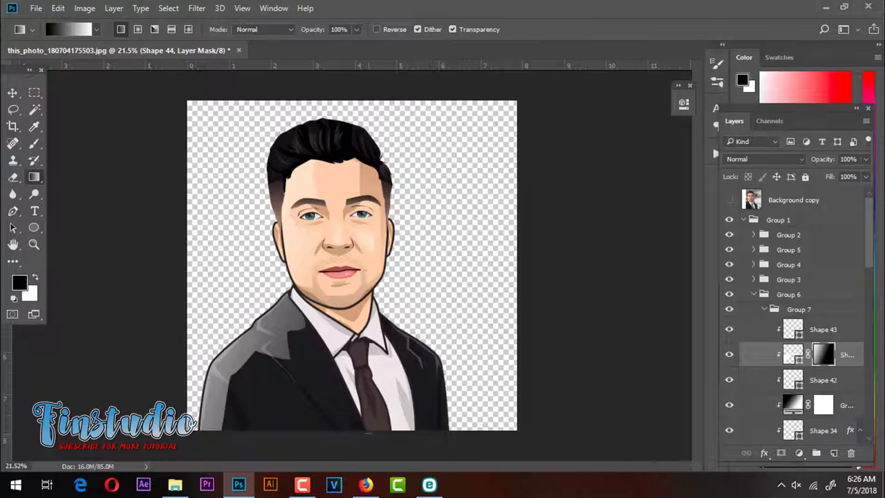
left_click(865, 159)
left_click_drag(868, 177, 813, 178)
- Add a light cyan #b9f9f8 Solid Color fill layer above the Background
key("v")
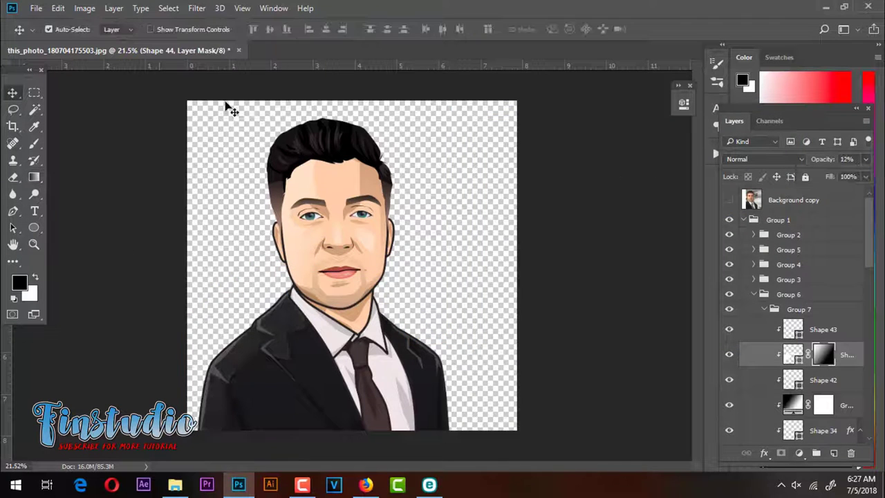
left_click(753, 294)
left_click(744, 220)
left_click(788, 245)
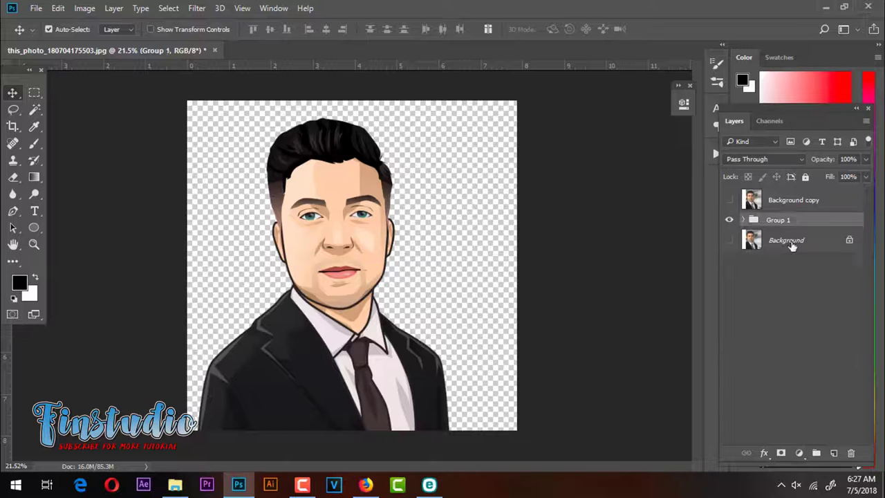
left_click(799, 453)
left_click(780, 174)
type("fbbabab4ebfa")
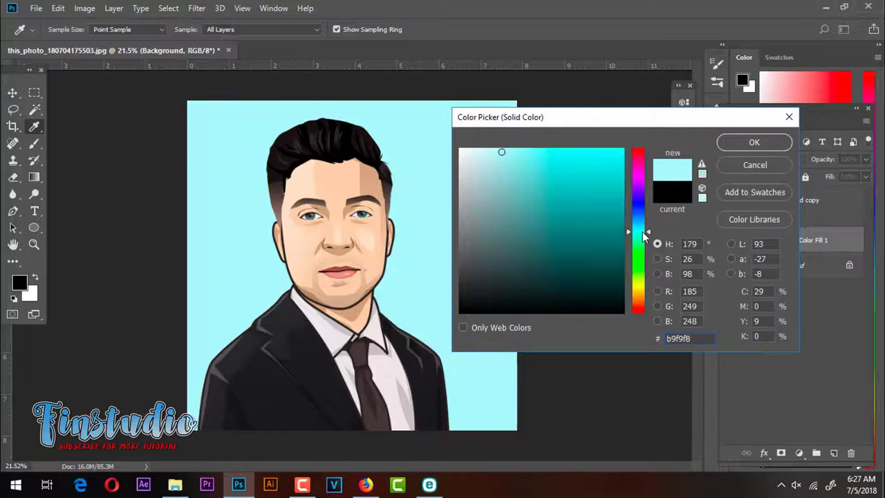
left_click(736, 142)
- Save the finished cartoon portrait with Ctrl+S in Photoshop format
key("ctrl+s")
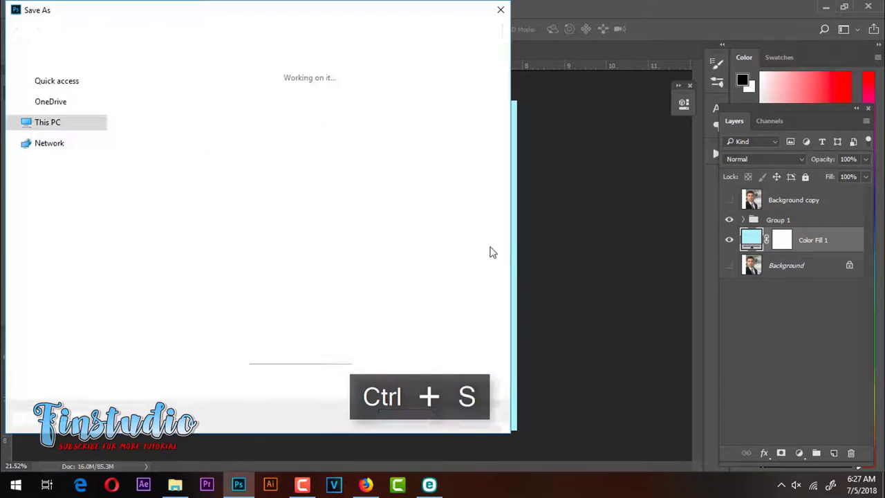